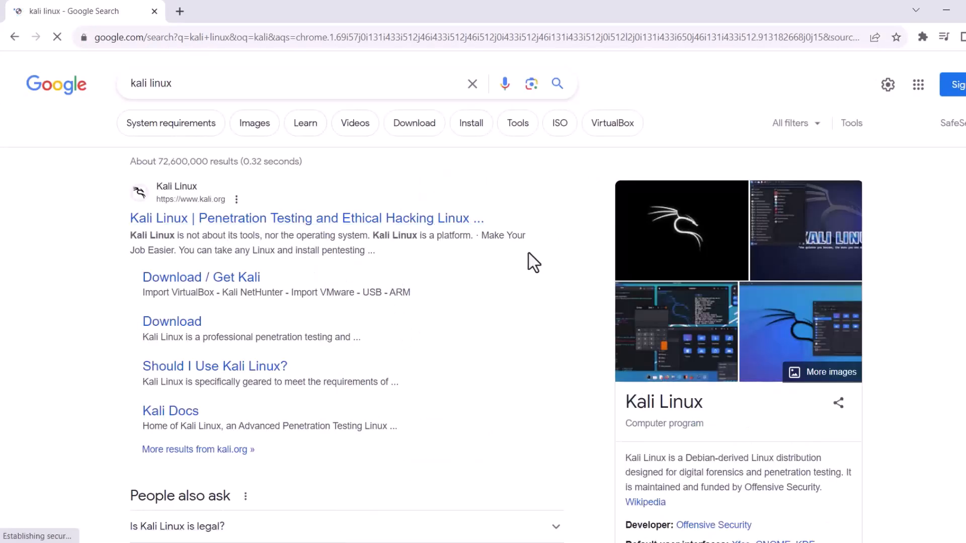
Open the official Kali Linux site from the search results and go to the Installer Images section of its download page.
left_click(234, 224)
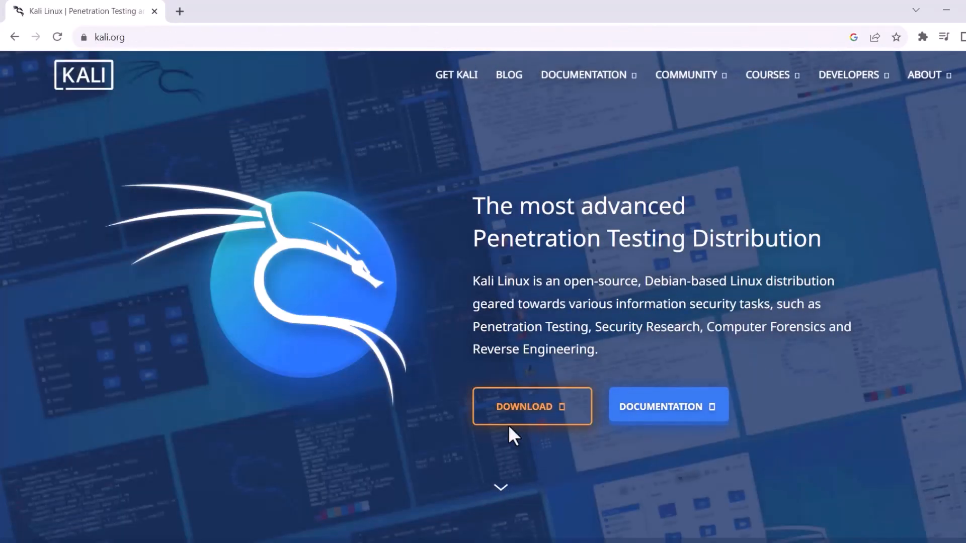
left_click(565, 410)
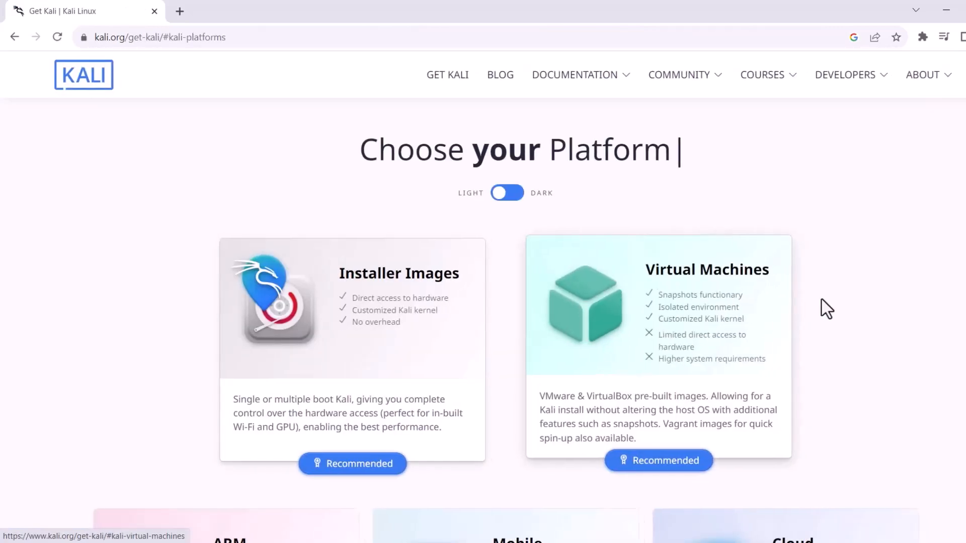
scroll(836, 302, "down", 5)
scroll(795, 294, "down", 15)
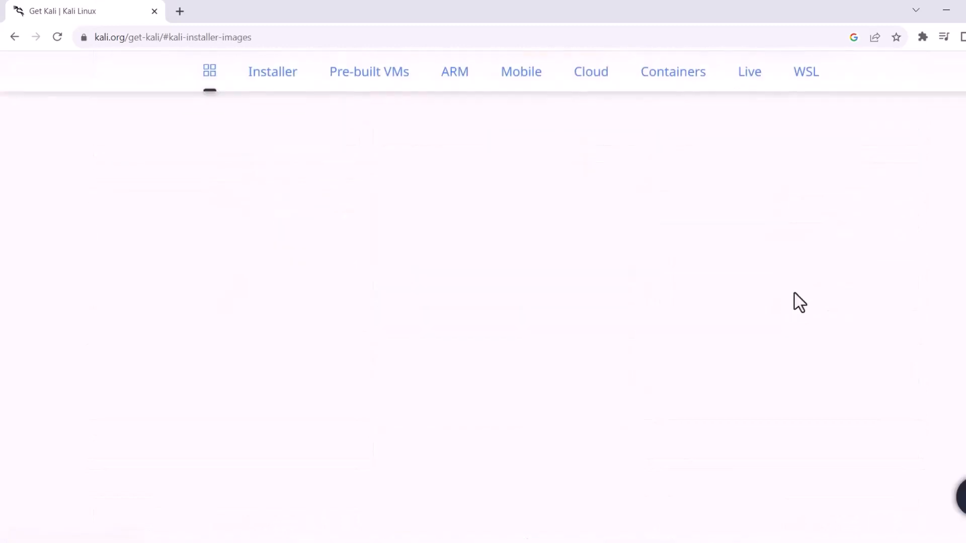
scroll(796, 313, "down", 6)
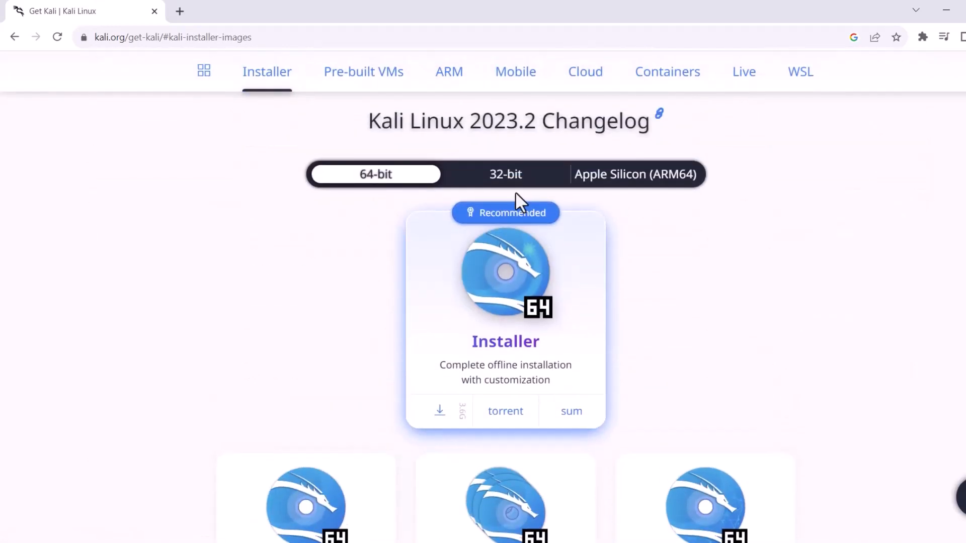
Examine the 32-bit and 64-bit installer image options, including the Weekly, Everything and NetInstaller variants and the Kali Purple section.
left_click(503, 179)
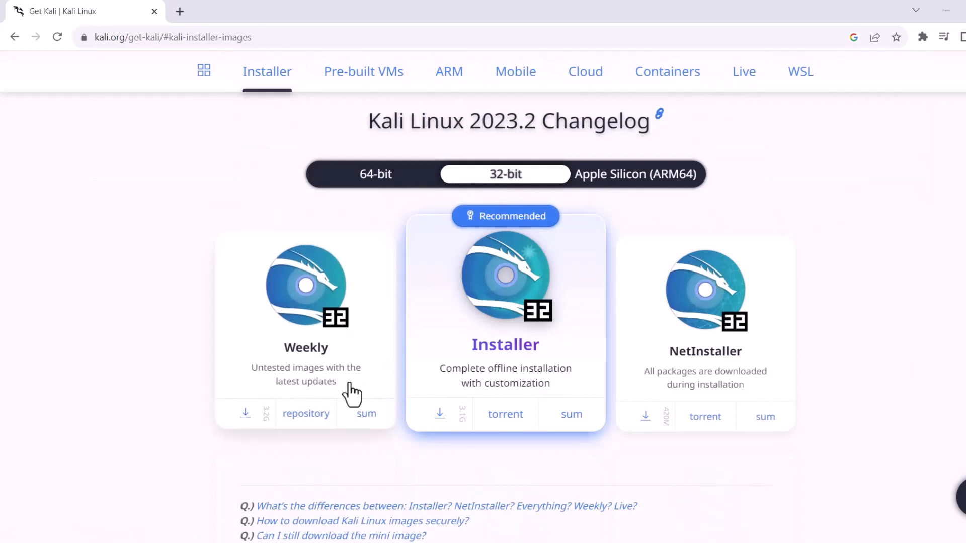
left_click(376, 183)
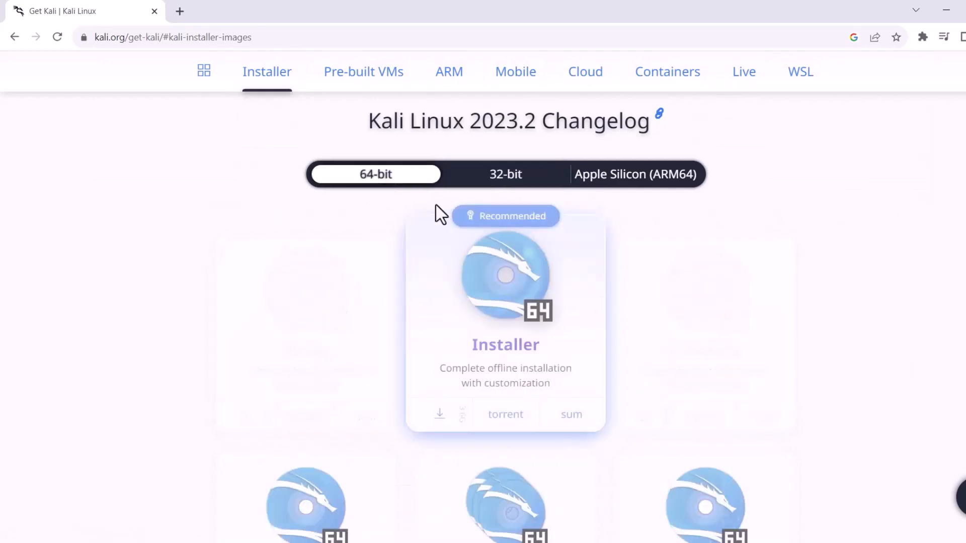
scroll(780, 279, "down", 4)
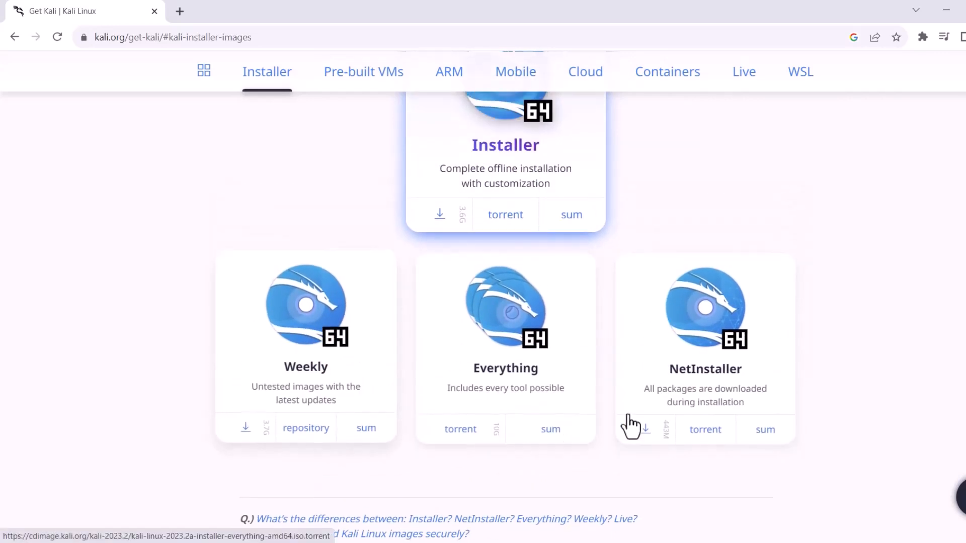
scroll(813, 366, "up", 1)
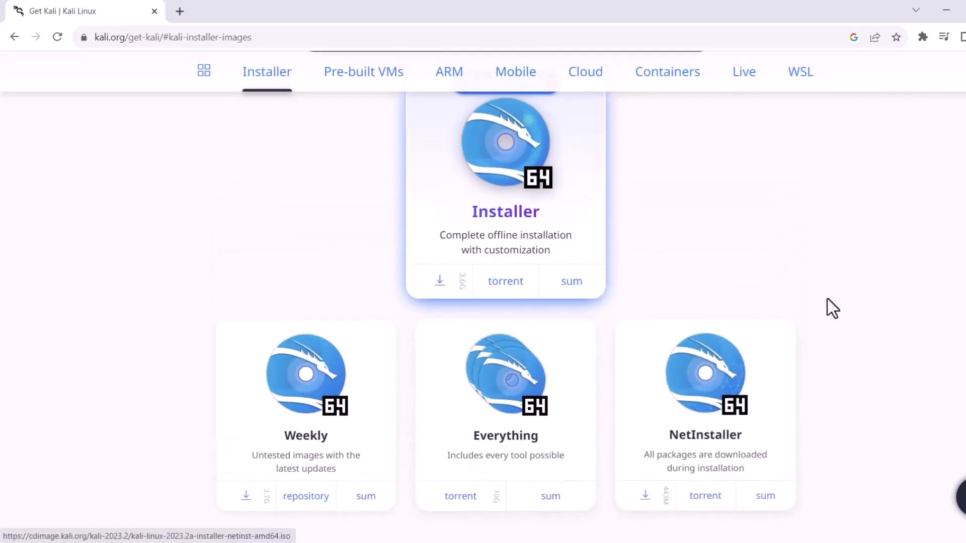
scroll(828, 299, "up", 2)
scroll(827, 299, "down", 5)
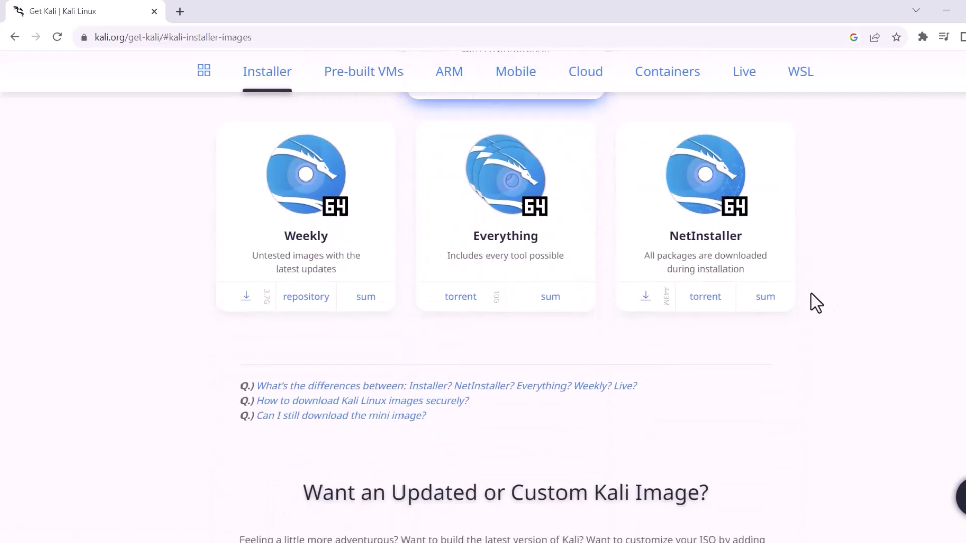
scroll(816, 302, "down", 6)
scroll(814, 301, "down", 6)
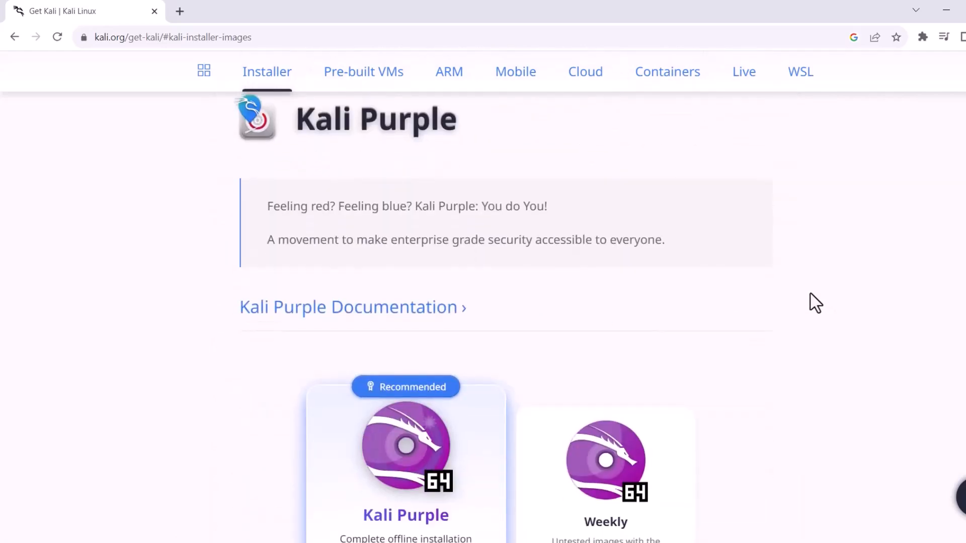
scroll(814, 302, "up", 12)
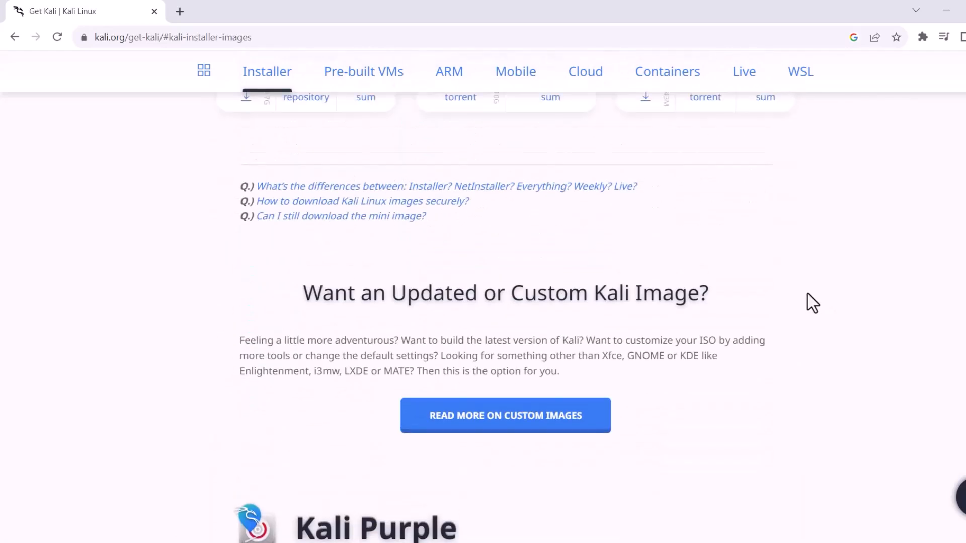
scroll(563, 338, "up", 1)
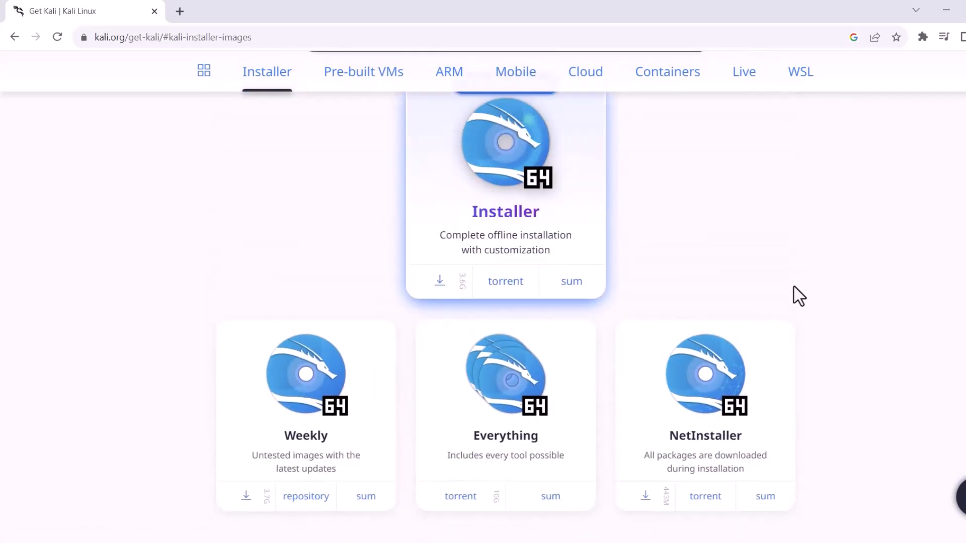
Compare the 64-bit Live Boot images with the 64-bit Installer images, including the NetInstaller option.
left_click(744, 75)
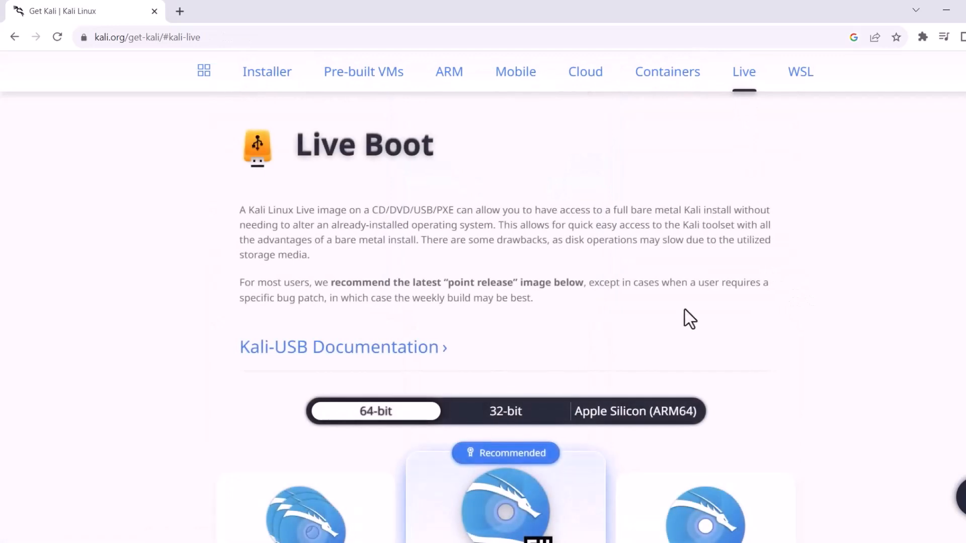
scroll(686, 319, "down", 4)
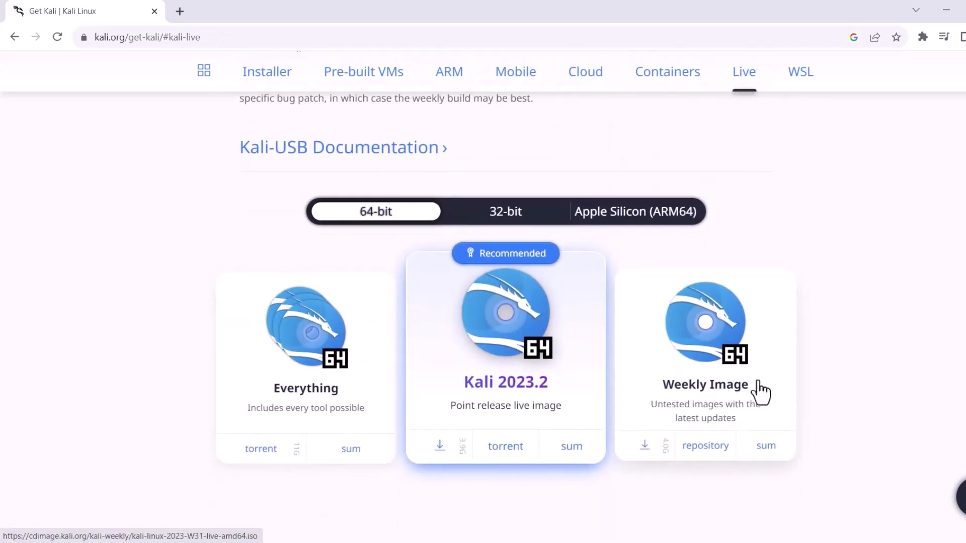
left_click(266, 77)
scroll(554, 340, "down", 8)
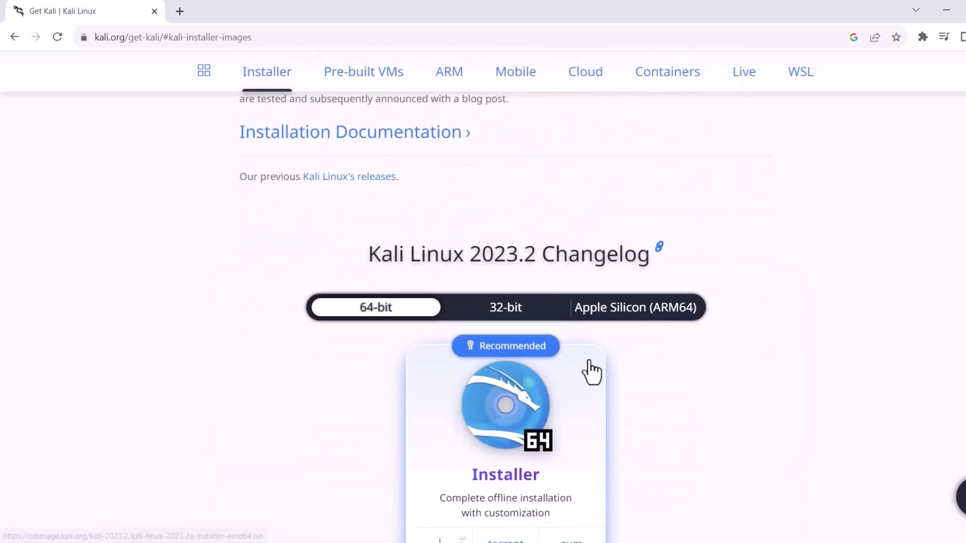
scroll(571, 365, "down", 1)
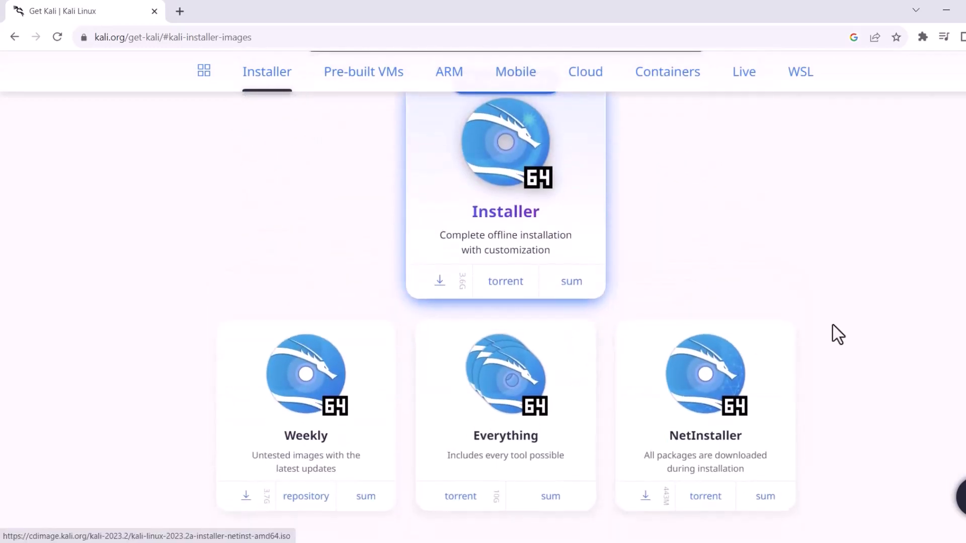
scroll(836, 334, "down", 1)
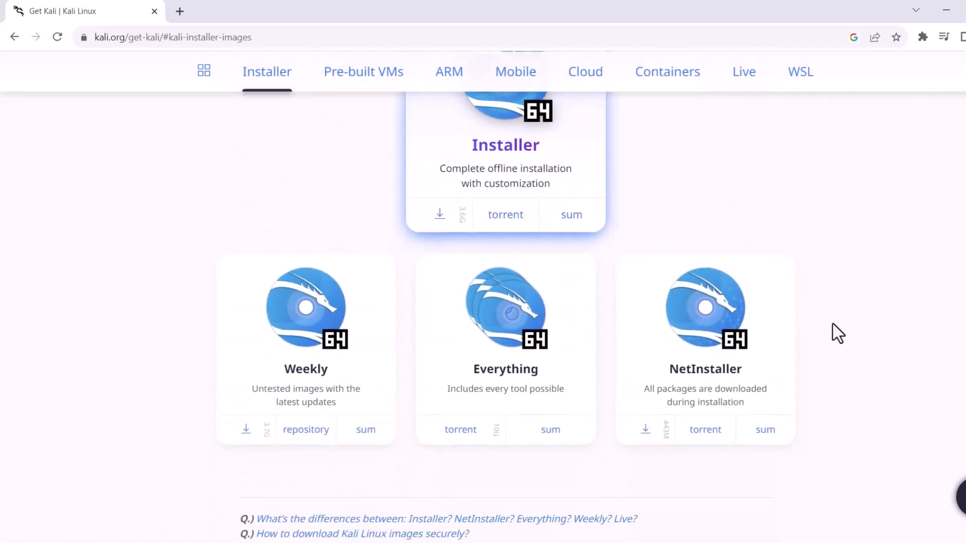
scroll(837, 334, "up", 1)
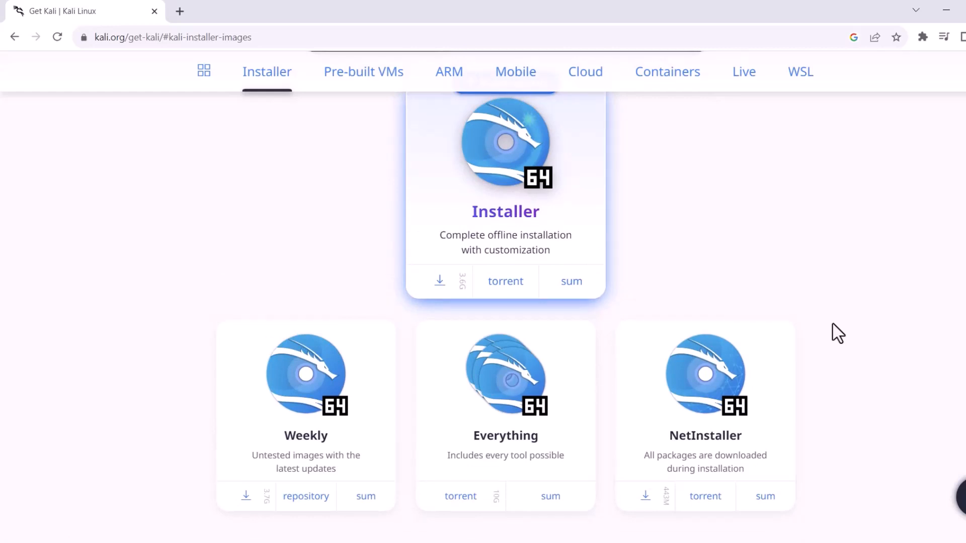
left_click(752, 72)
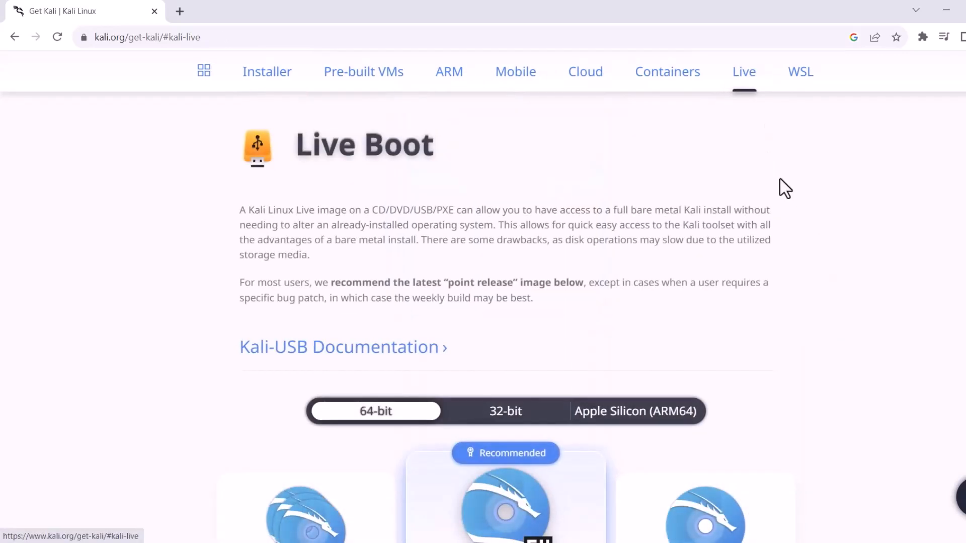
scroll(823, 254, "down", 4)
scroll(824, 259, "up", 5)
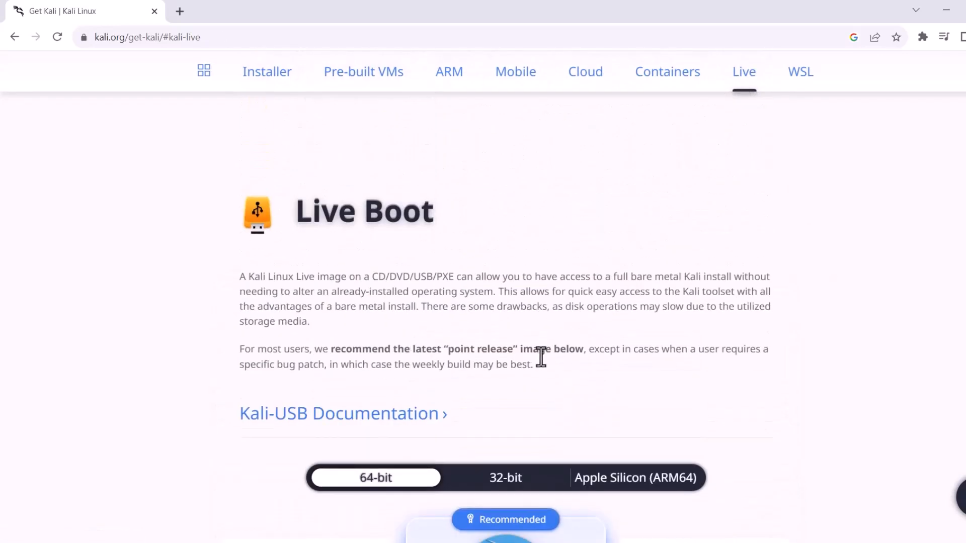
scroll(541, 358, "down", 5)
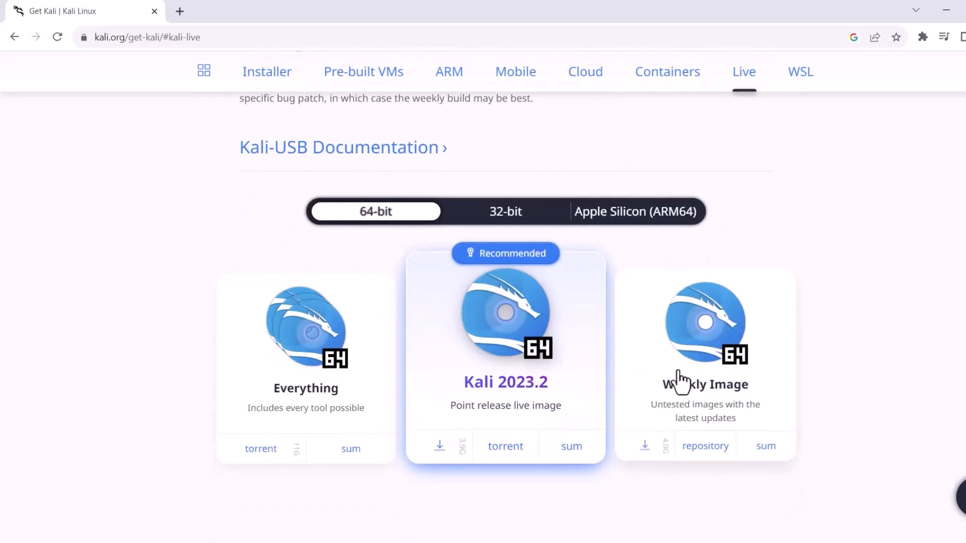
left_click(282, 80)
scroll(682, 424, "down", 10)
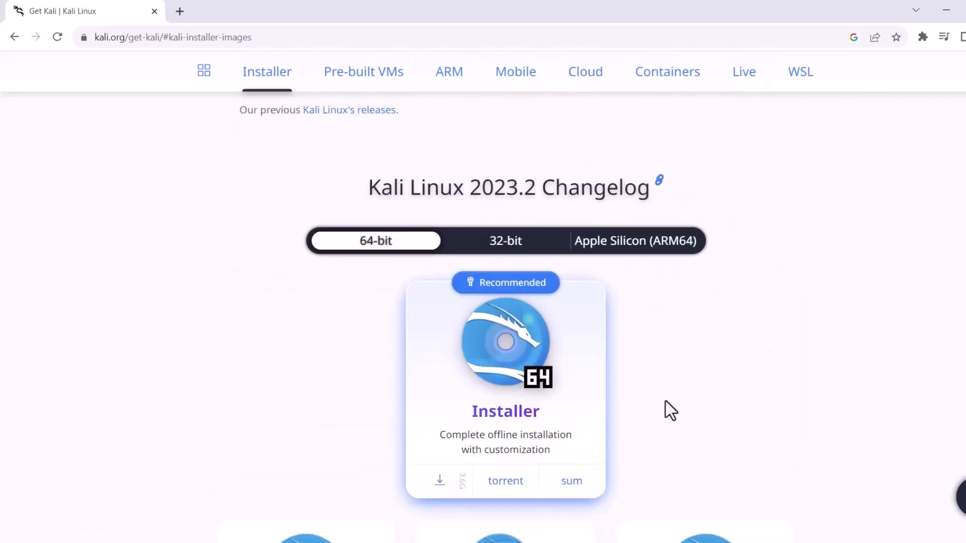
left_click(705, 372)
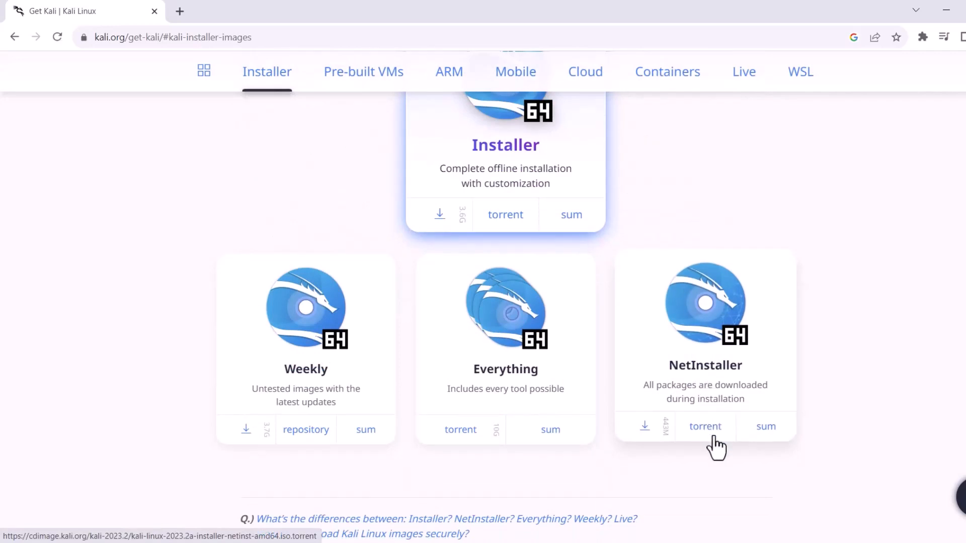
left_click(671, 204)
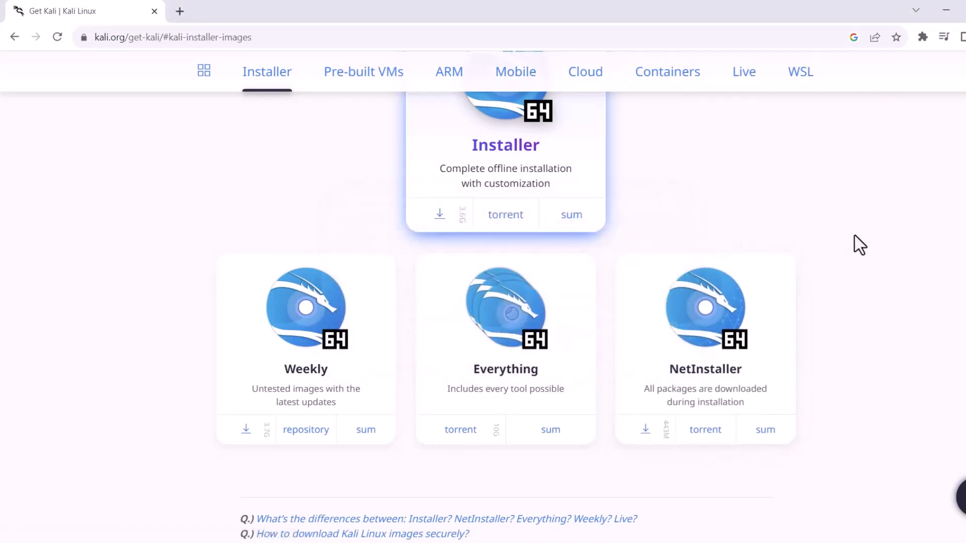
Download the recommended 64-bit VirtualBox image from the Pre-built Virtual Machines section.
scroll(804, 241, "down", 8)
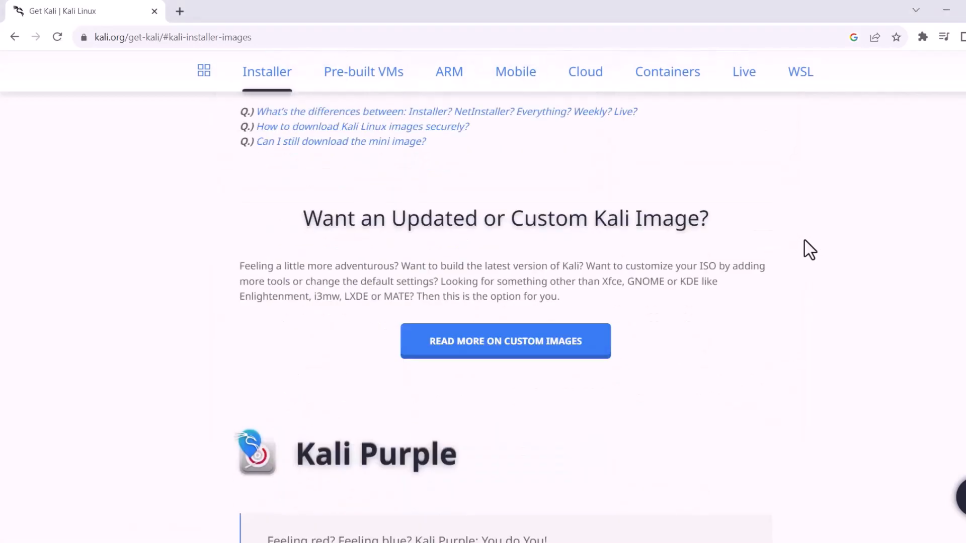
scroll(808, 249, "down", 17)
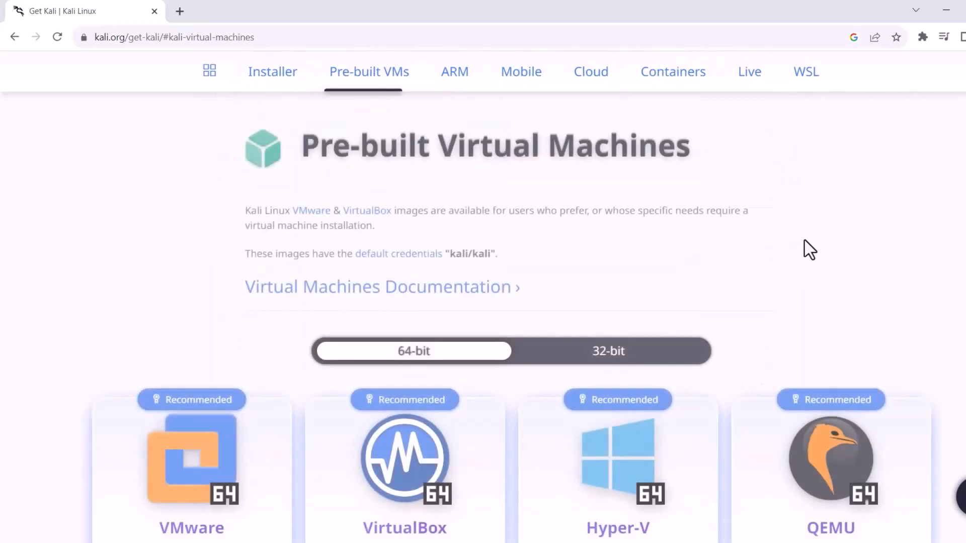
scroll(520, 297, "down", 3)
scroll(408, 347, "down", 2)
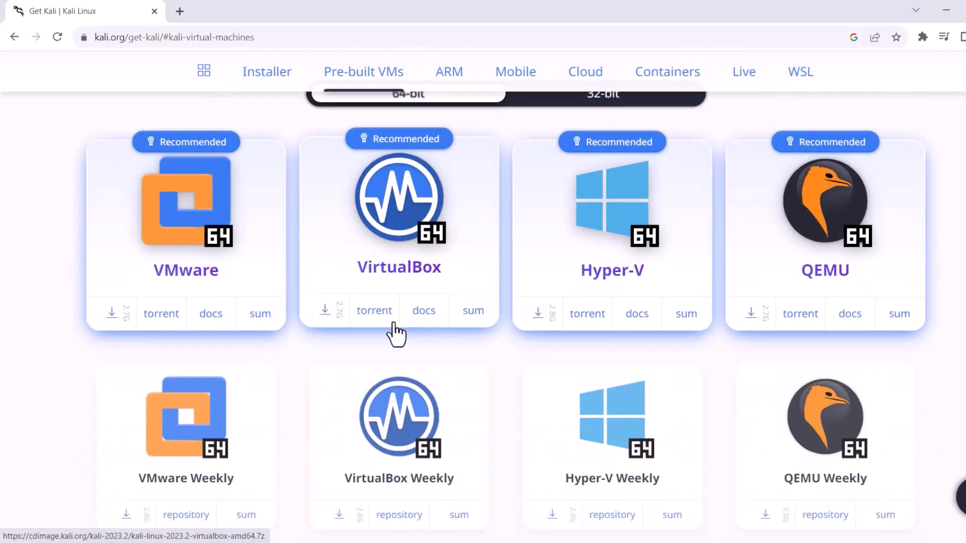
scroll(395, 335, "up", 1)
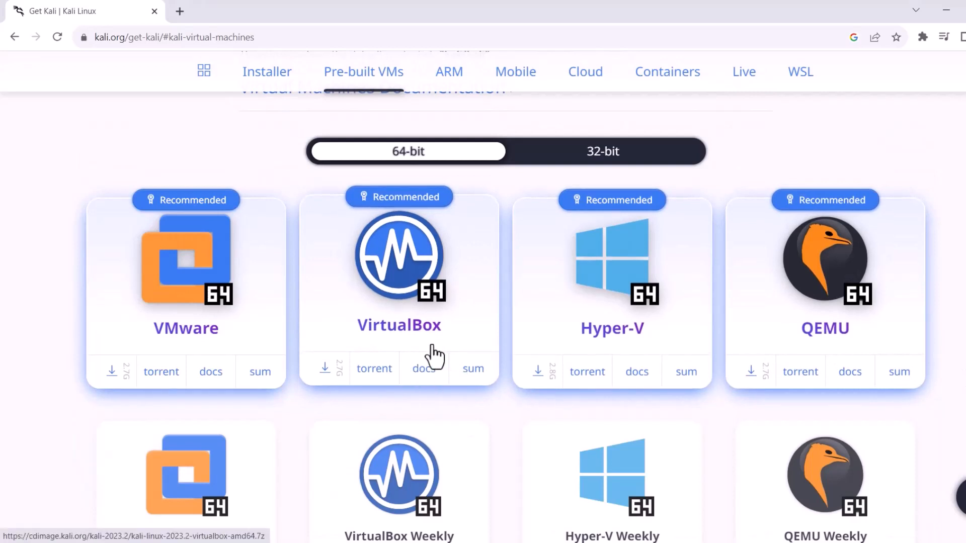
scroll(432, 361, "down", 1)
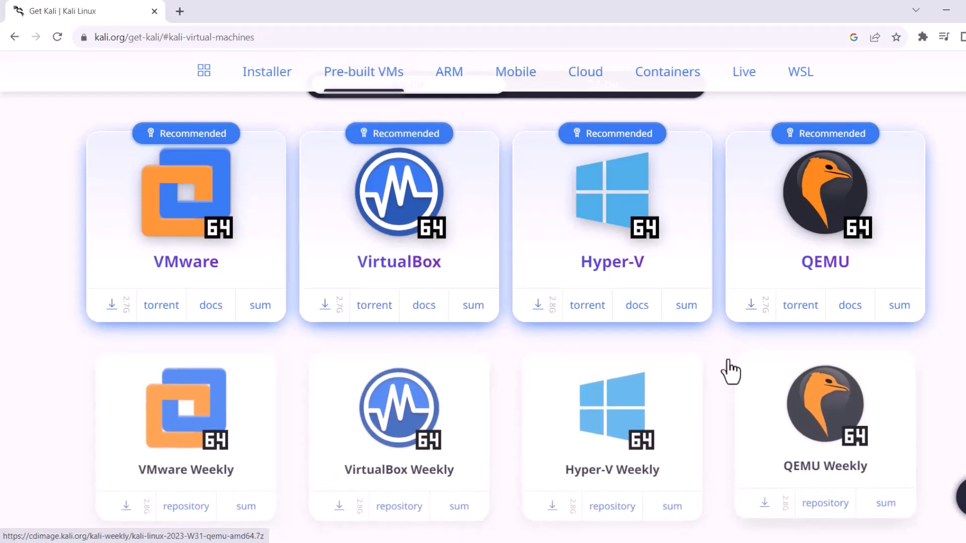
left_click(393, 275)
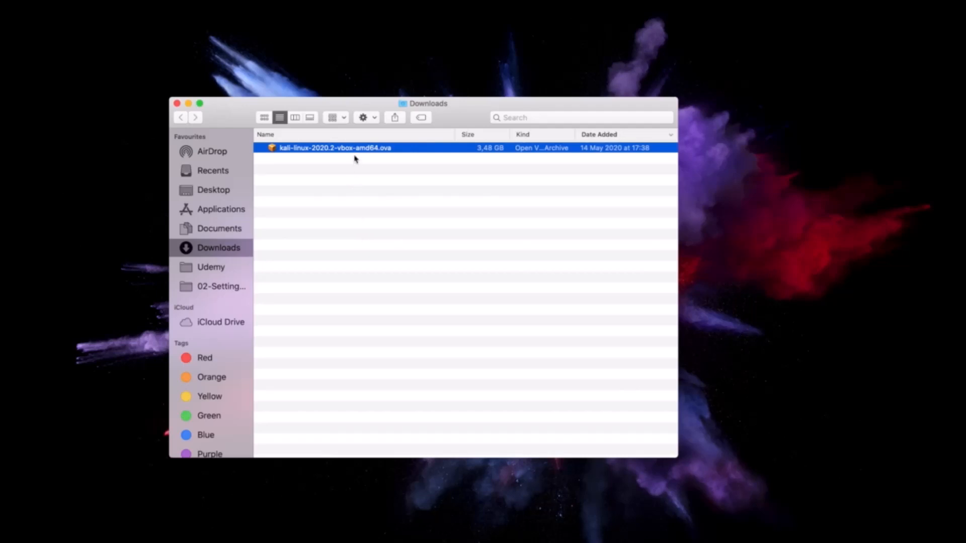
Switch to VirtualBox, select kali-linux-2020.2-vbox-amd64.ova from the Downloads folder as the appliance to import, and proceed to the appliance settings.
left_click(325, 541)
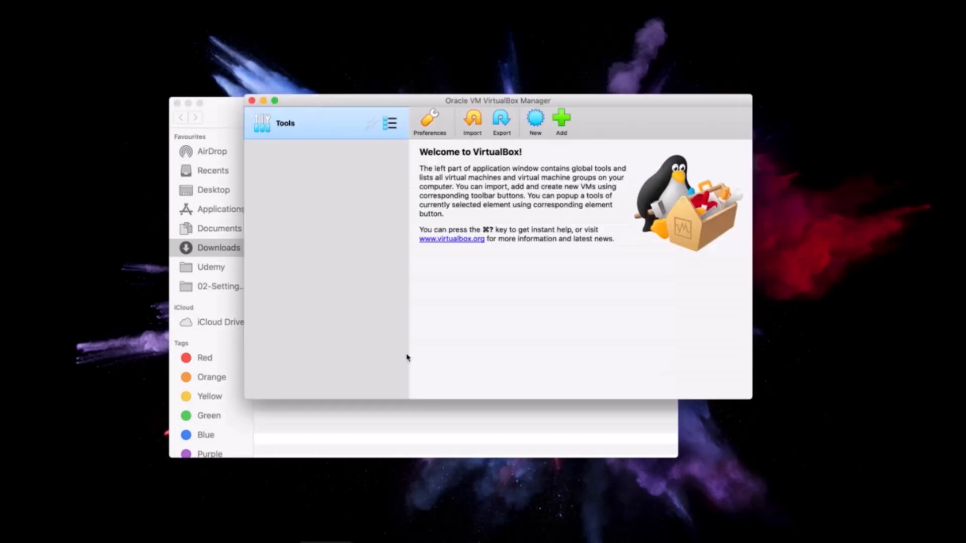
left_click(473, 121)
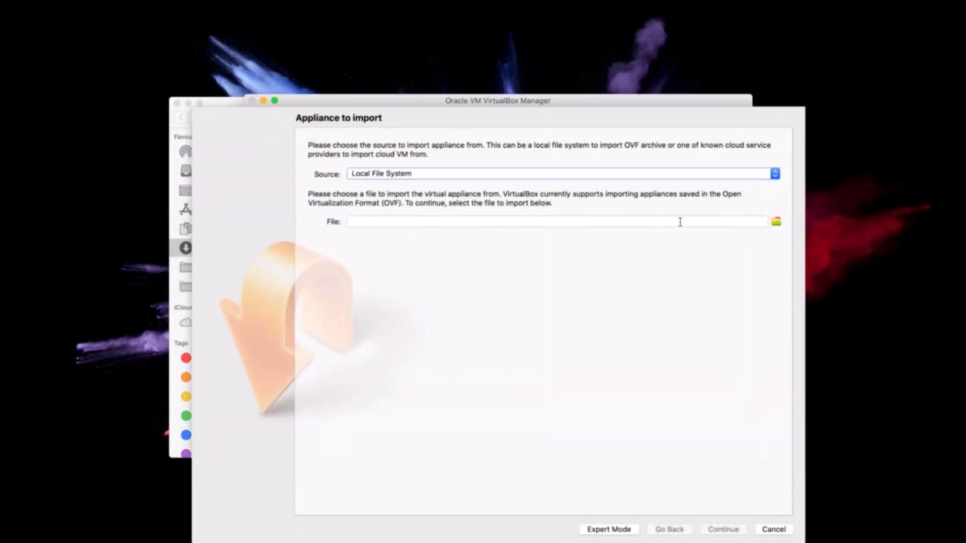
left_click(775, 222)
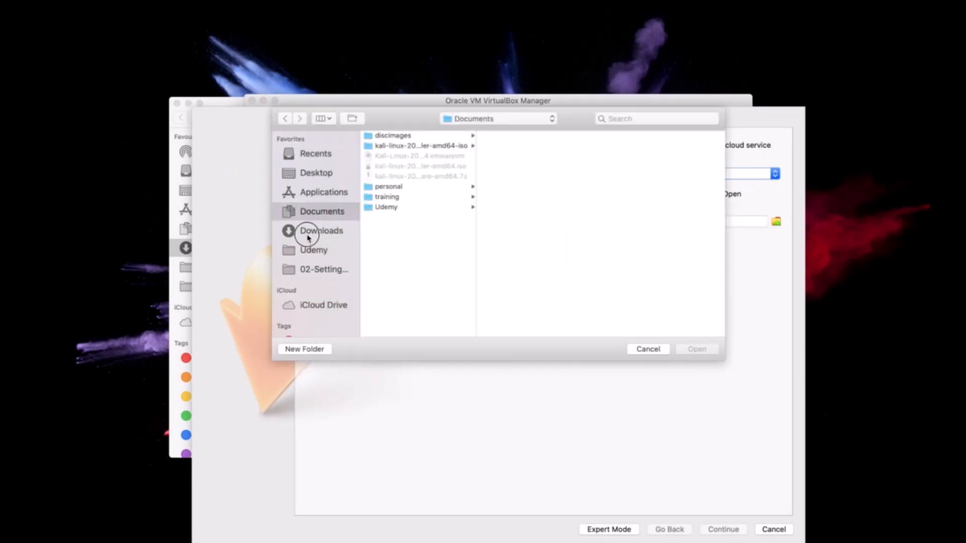
left_click(308, 234)
left_click(422, 137)
left_click(688, 351)
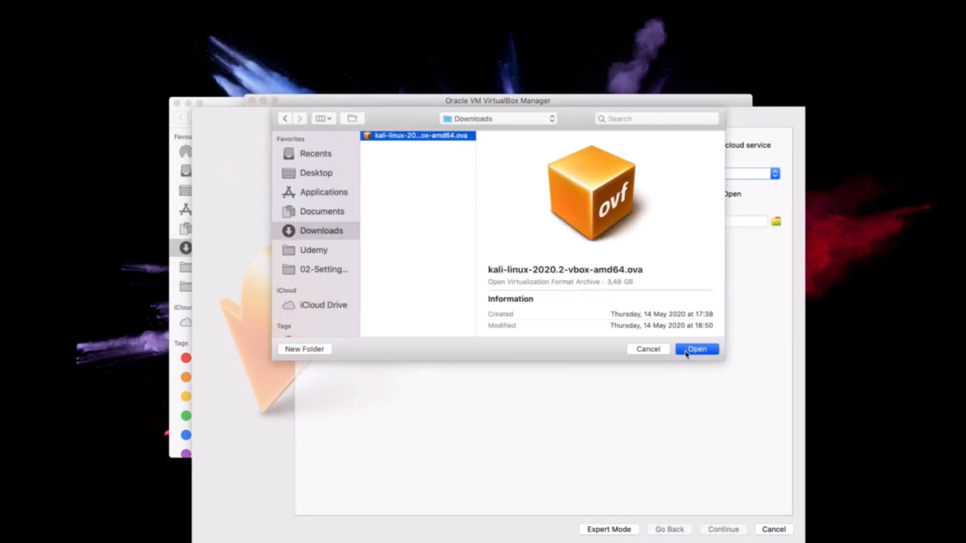
left_click(726, 529)
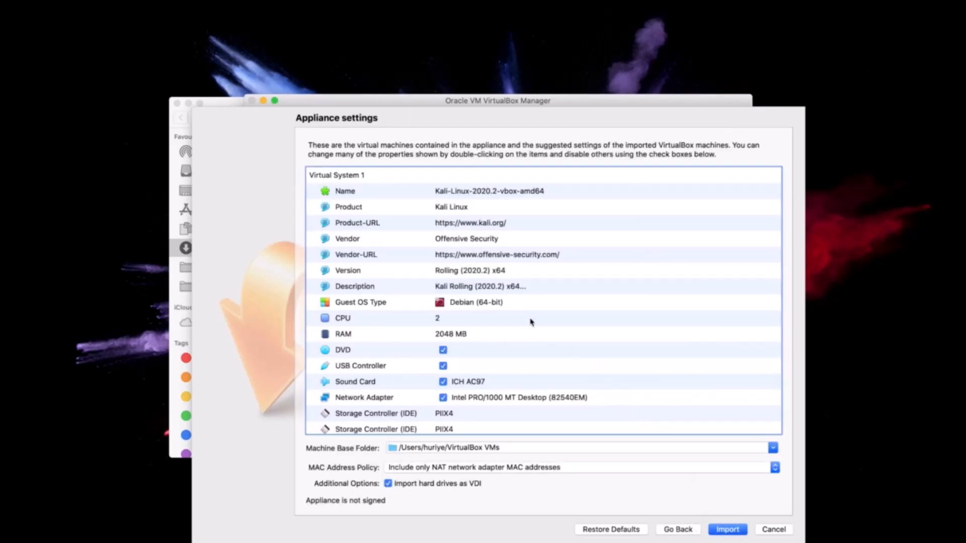
Review the Kali-Linux-2020.2-vbox-amd64 appliance settings, import it with the suggested values and agree to the software license.
scroll(531, 322, "down", 5)
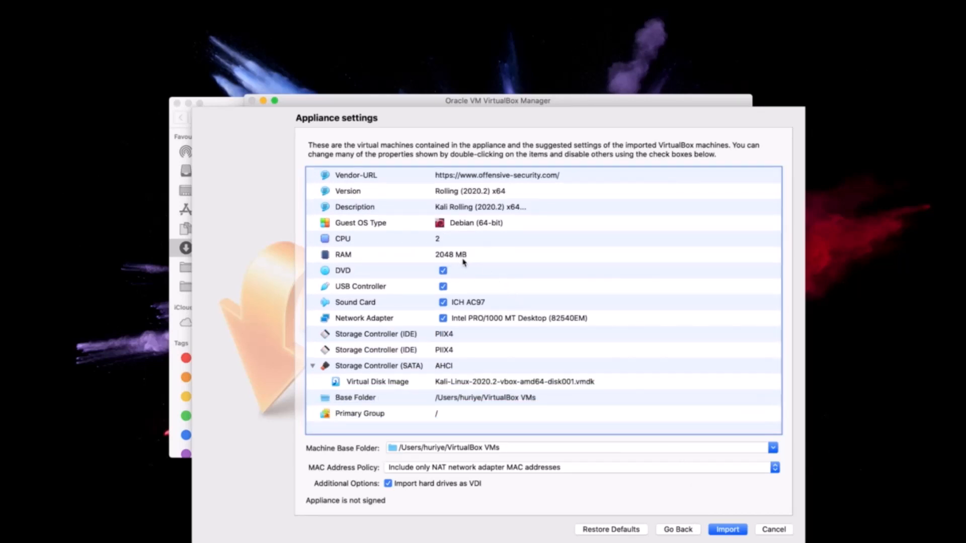
scroll(467, 261, "up", 2)
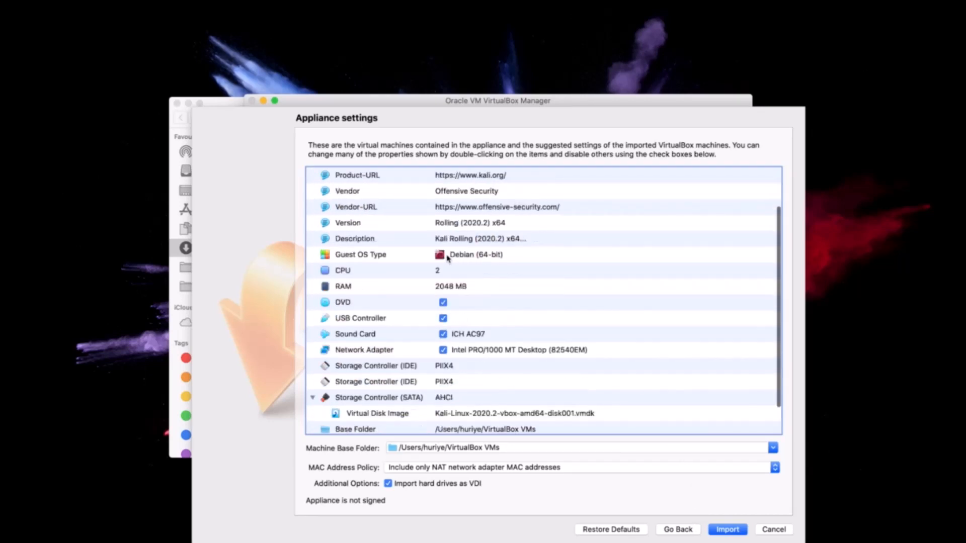
scroll(503, 352, "down", 2)
left_click(733, 533)
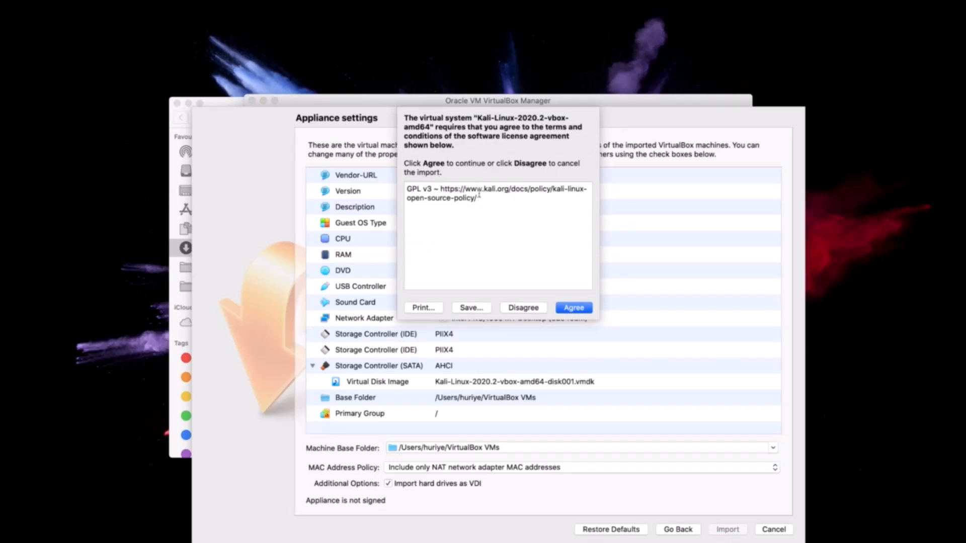
left_click(575, 312)
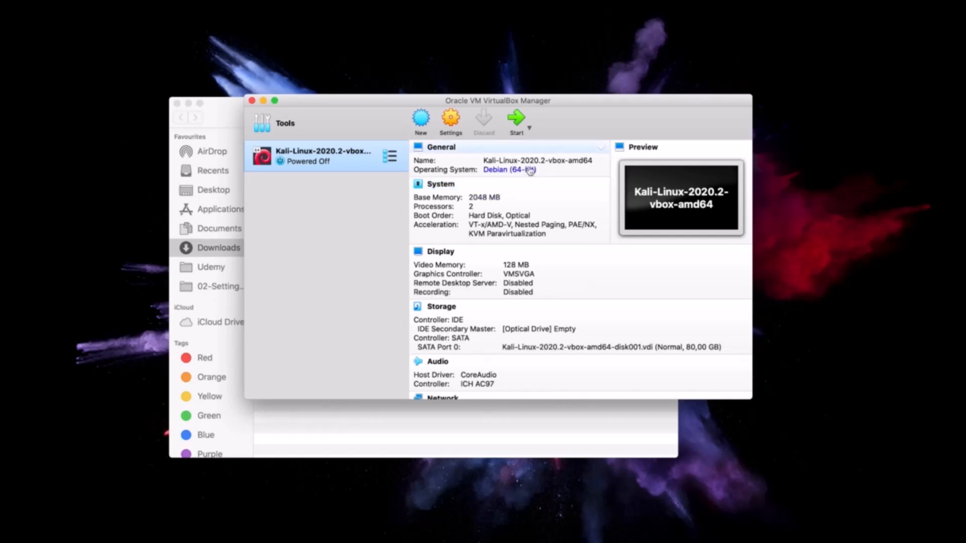
Review the imported Kali Linux machine's details, then start it and switch its window to full-screen mode.
scroll(518, 221, "down", 3)
scroll(517, 221, "down", 10)
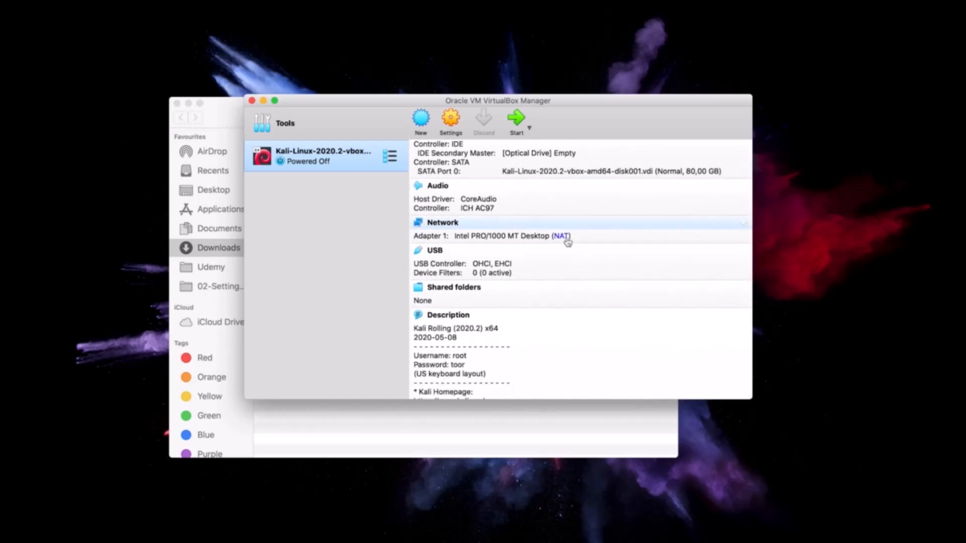
scroll(457, 237, "up", 13)
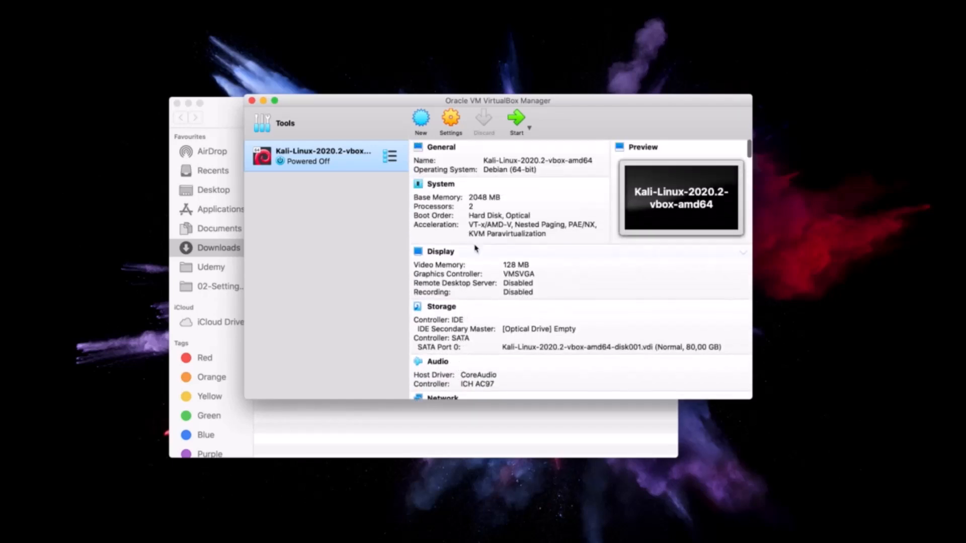
left_click(515, 120)
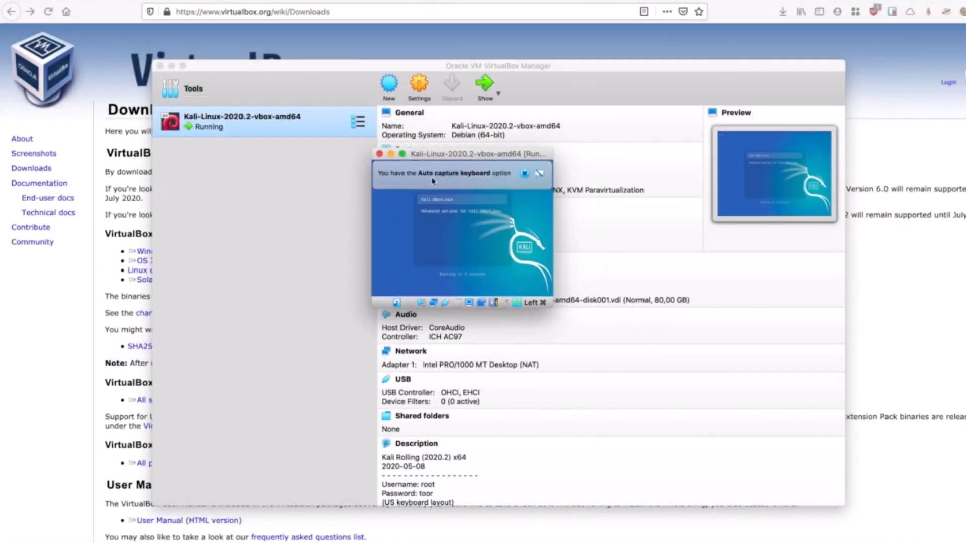
left_click(402, 154)
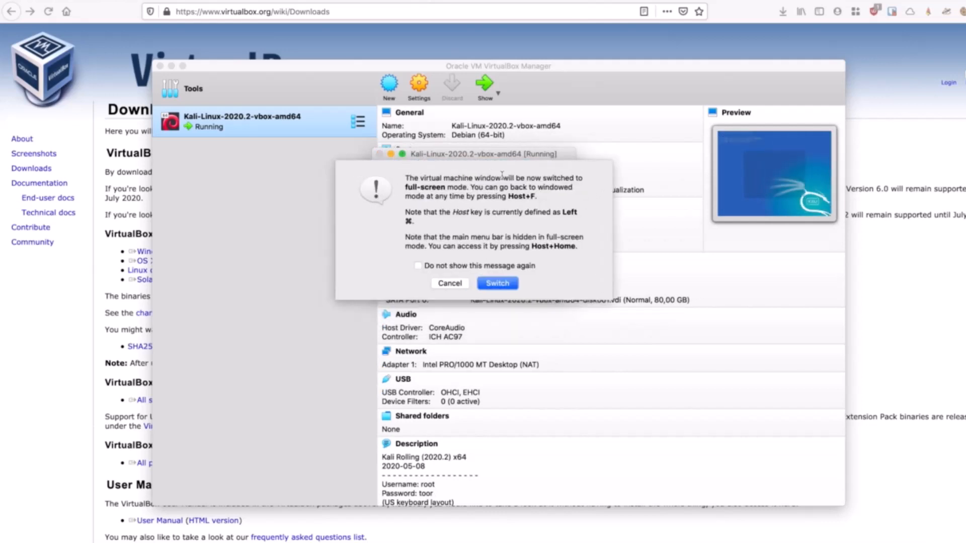
left_click(502, 284)
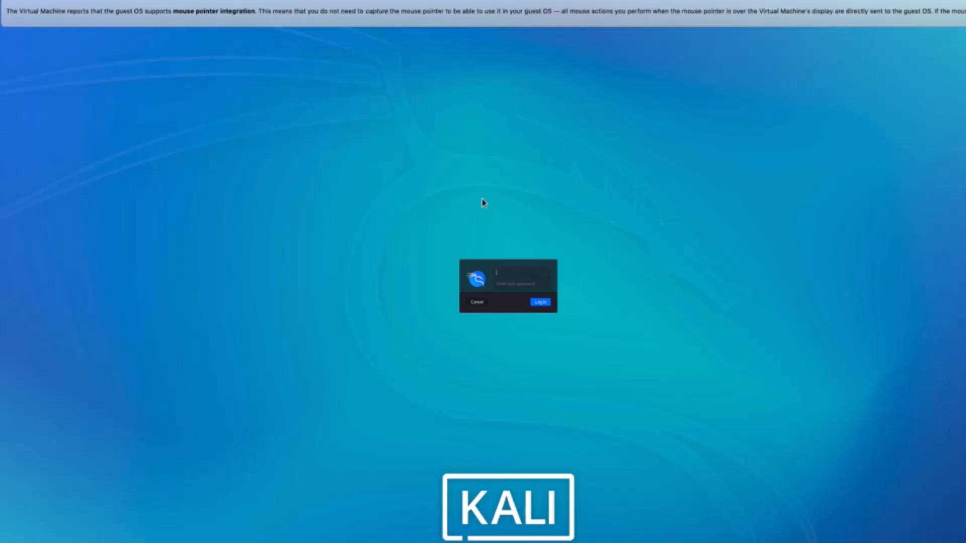
Log in to Kali Linux with the username kali and the account password.
left_click(506, 274)
type("kali")
key("Tab")
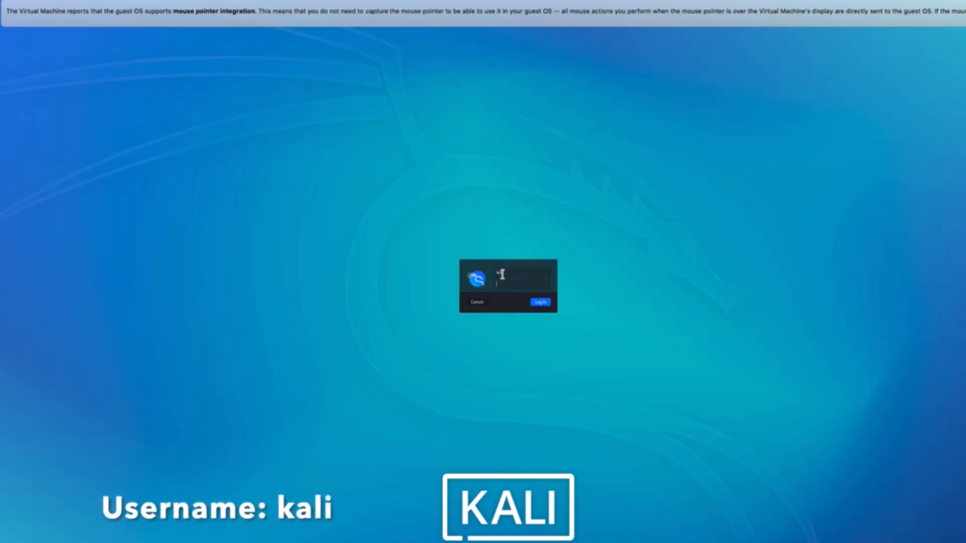
type("kali")
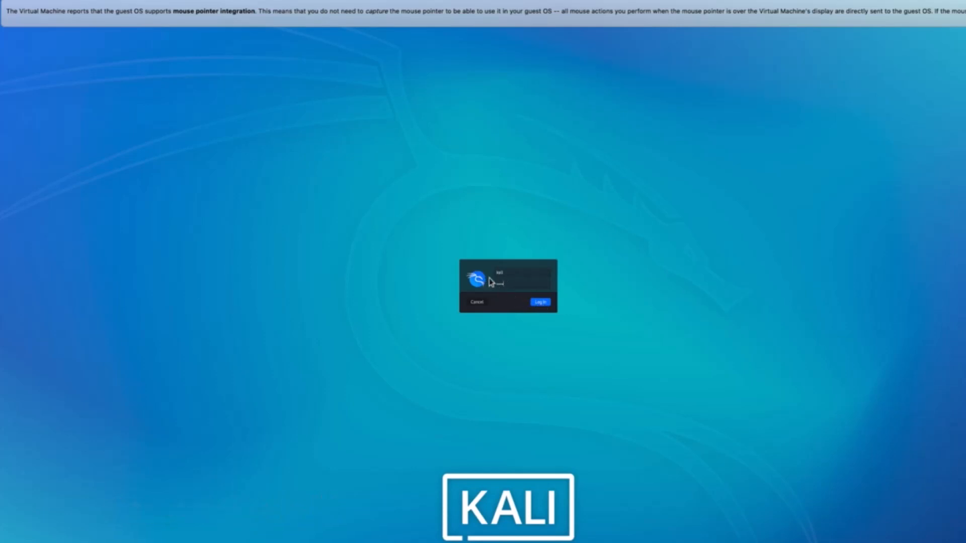
left_click(540, 302)
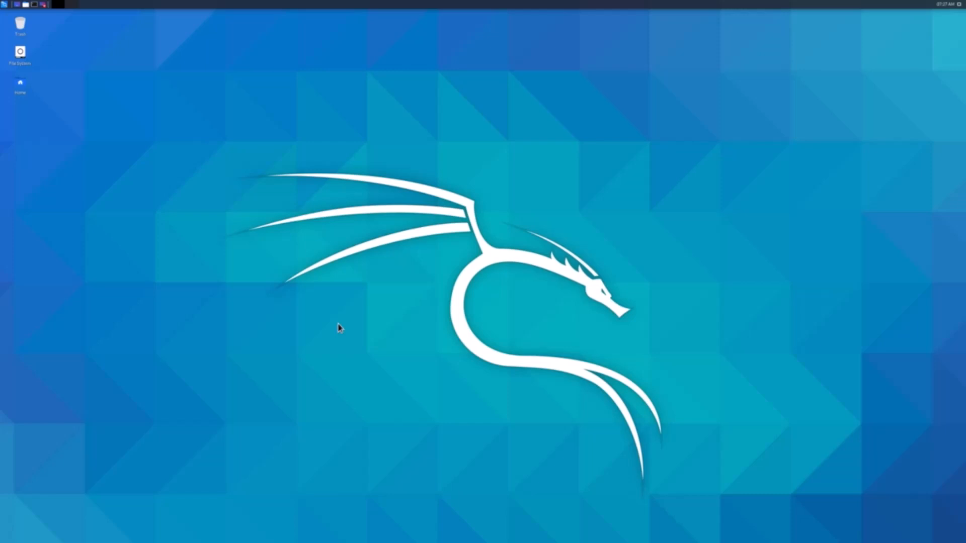
Find Kali's Display settings, apply a resolution of 1920x1200 and move the settings window fully into view.
left_click(5, 4)
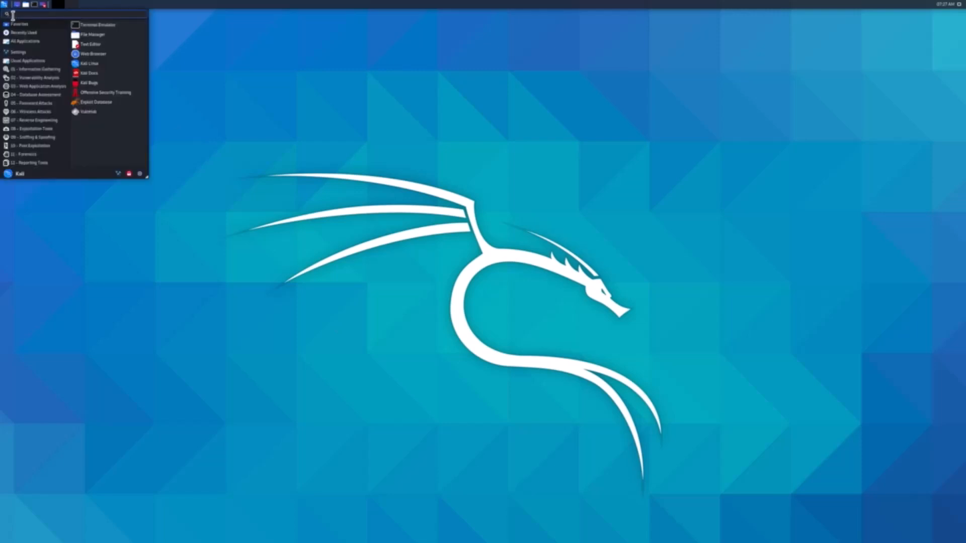
type("display")
key("Return")
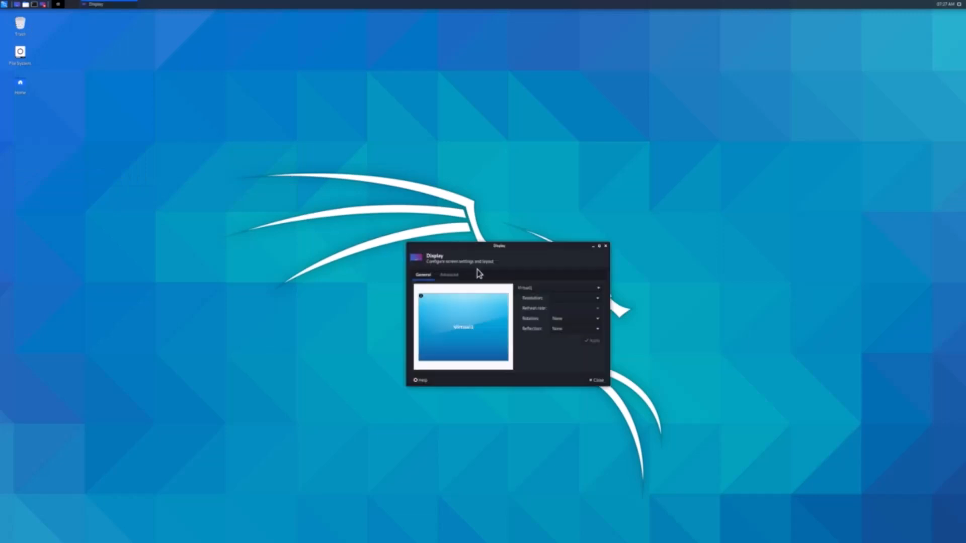
left_click(564, 300)
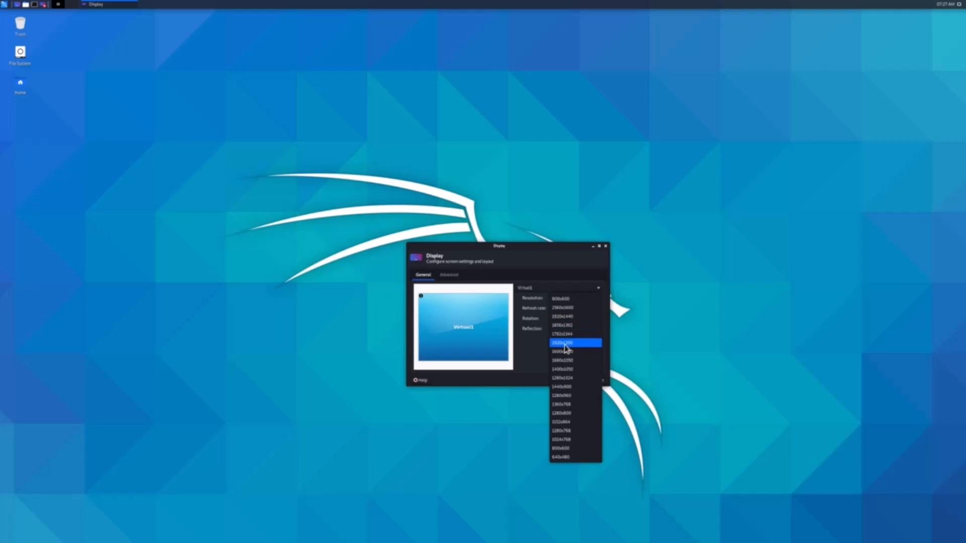
left_click(564, 343)
left_click(590, 342)
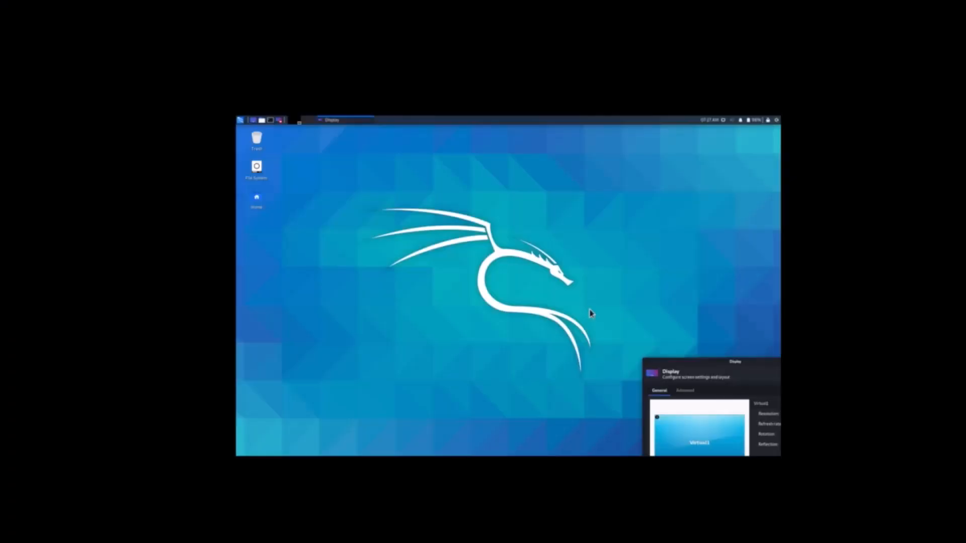
left_click_drag(704, 362, 448, 211)
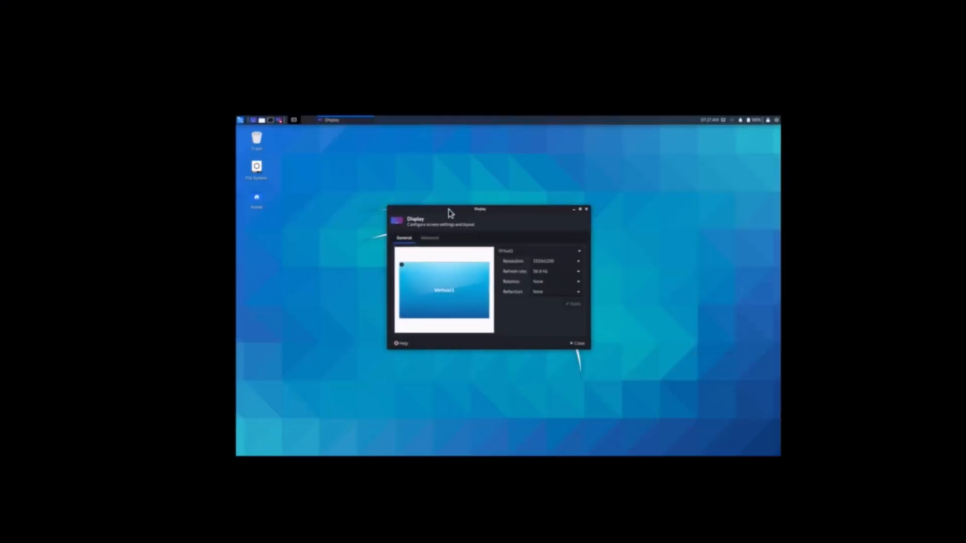
Set the display scale factor to 190% in the VirtualBox preferences and close Kali's Display settings window.
left_click(54, 1)
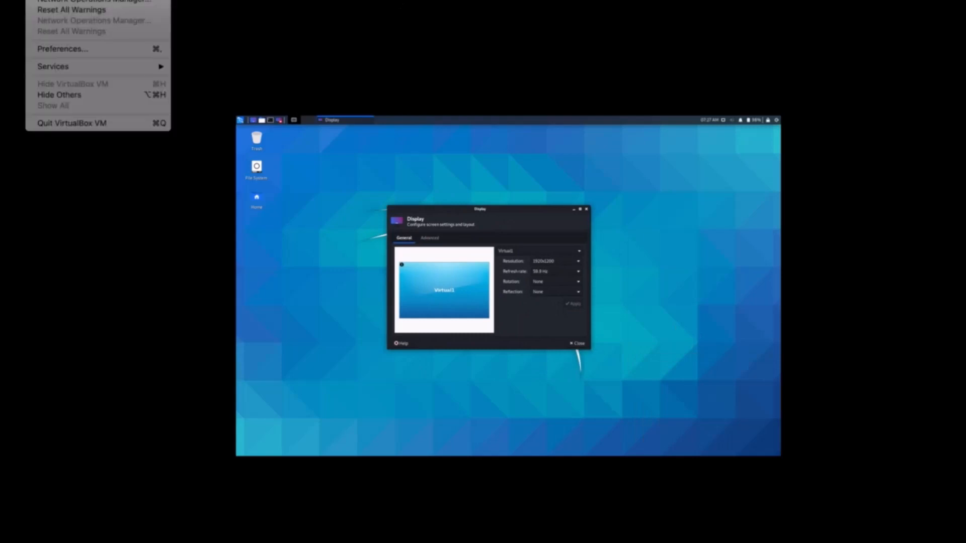
left_click(63, 49)
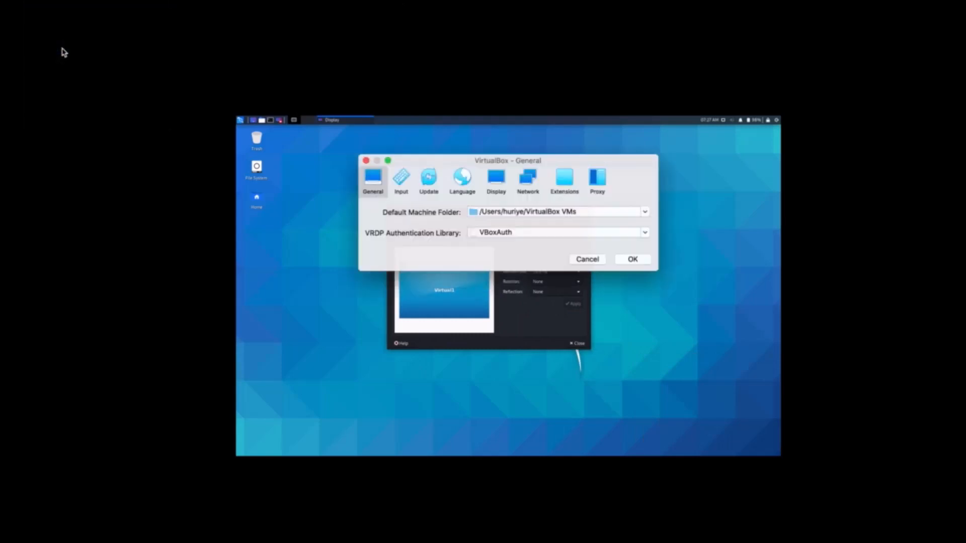
left_click(500, 185)
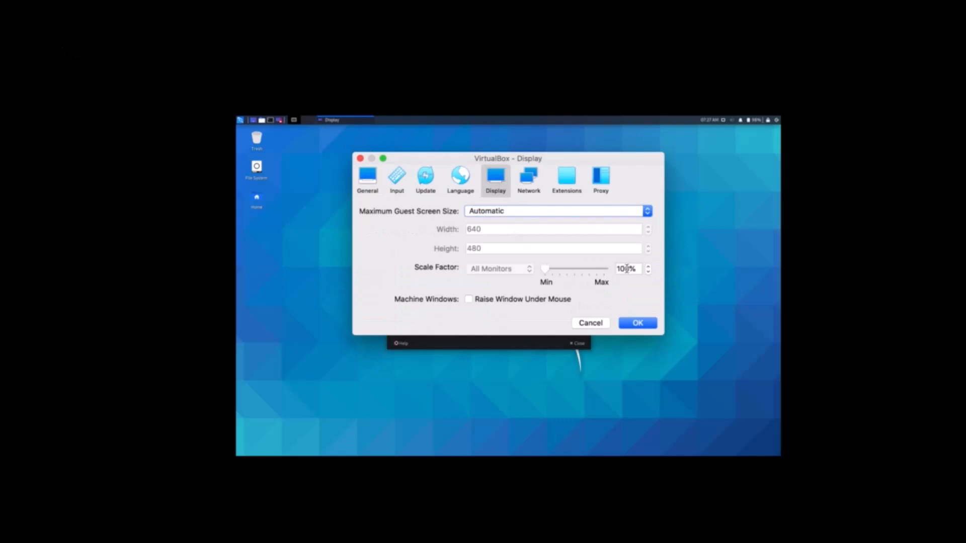
left_click_drag(629, 269, 618, 269)
key("BackSpace")
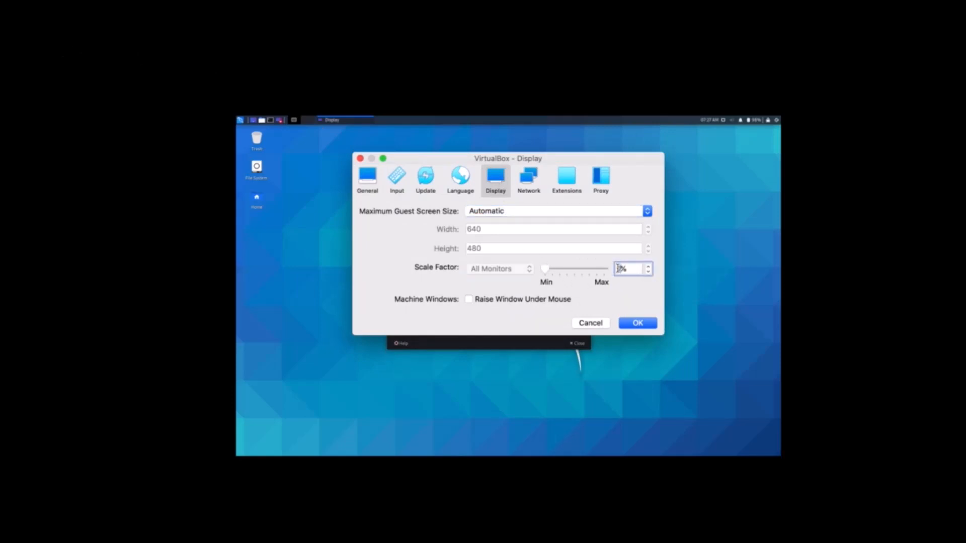
type("190")
left_click(637, 324)
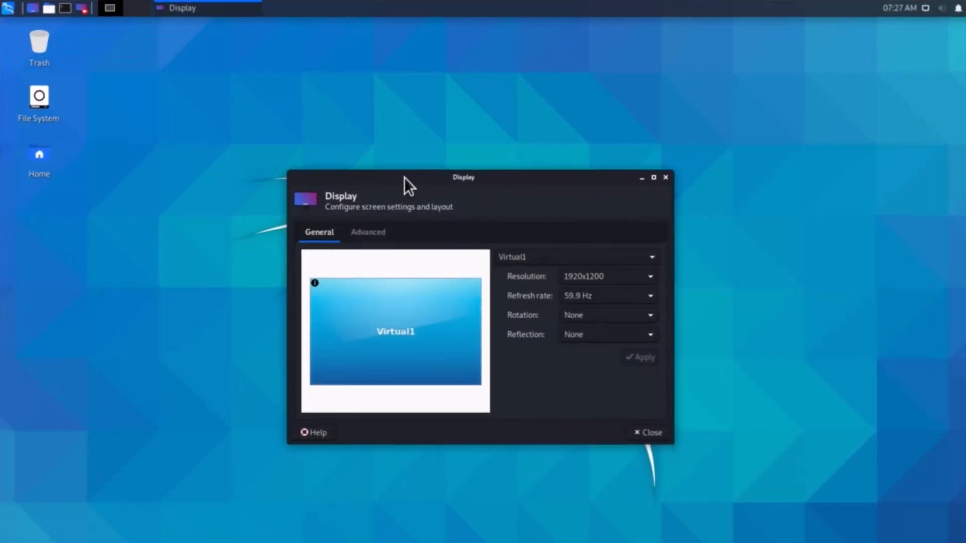
left_click_drag(403, 177, 363, 144)
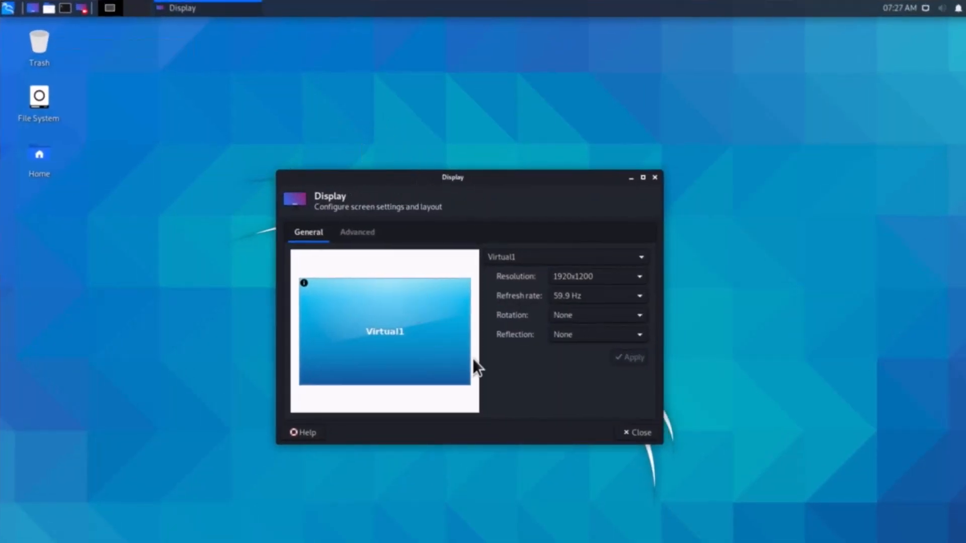
left_click(626, 434)
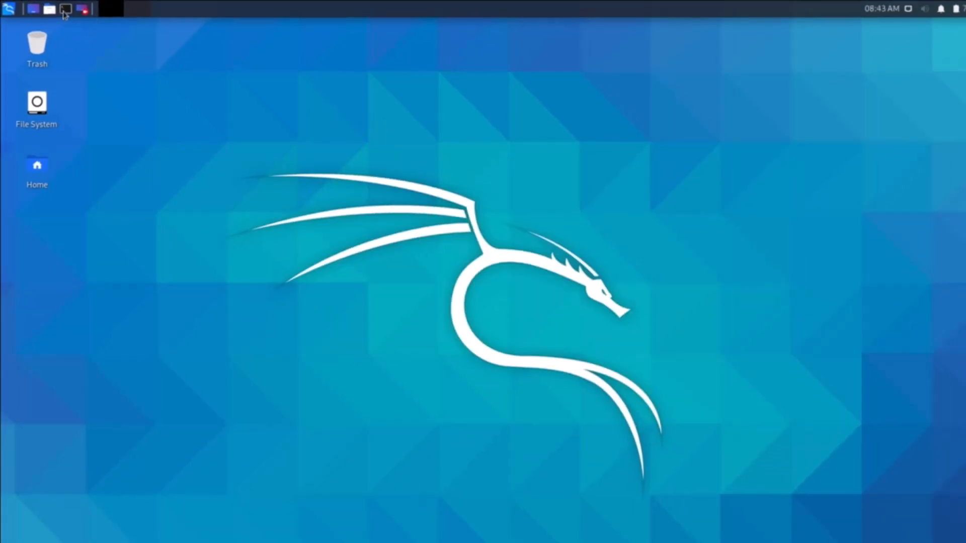
Open a terminal in Kali, try to run ifconfig and inspect the response.
left_click(64, 12)
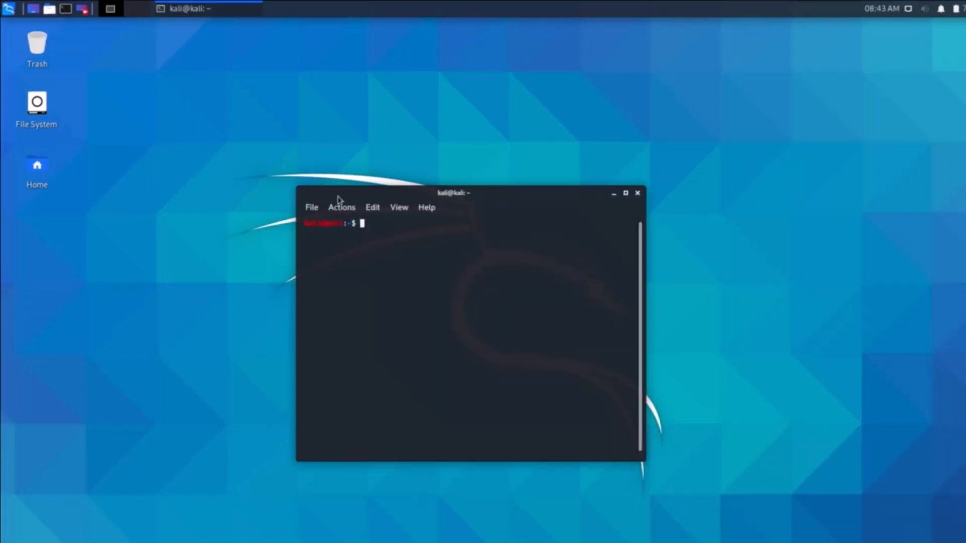
type("ifconfig")
key("Return")
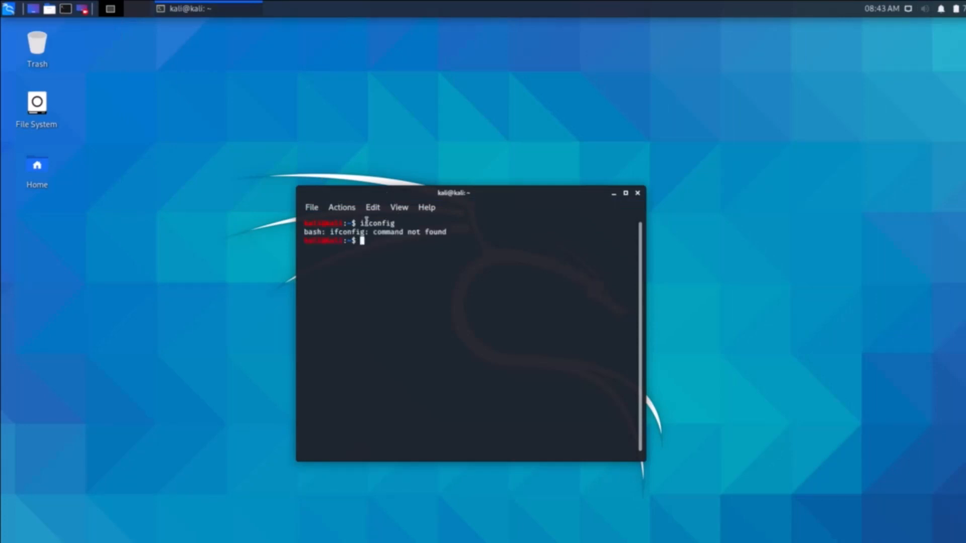
left_click(305, 232)
left_click_drag(305, 232, 450, 230)
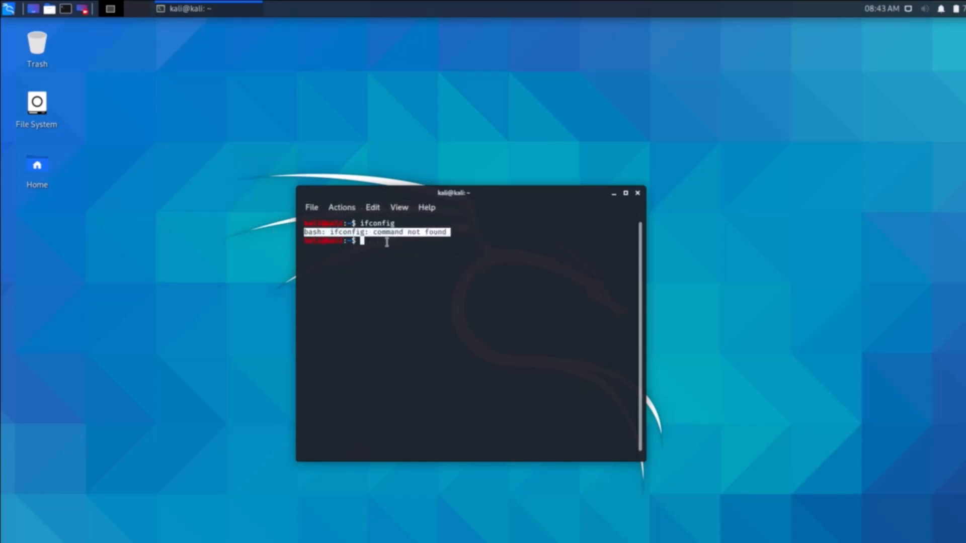
left_click(370, 242)
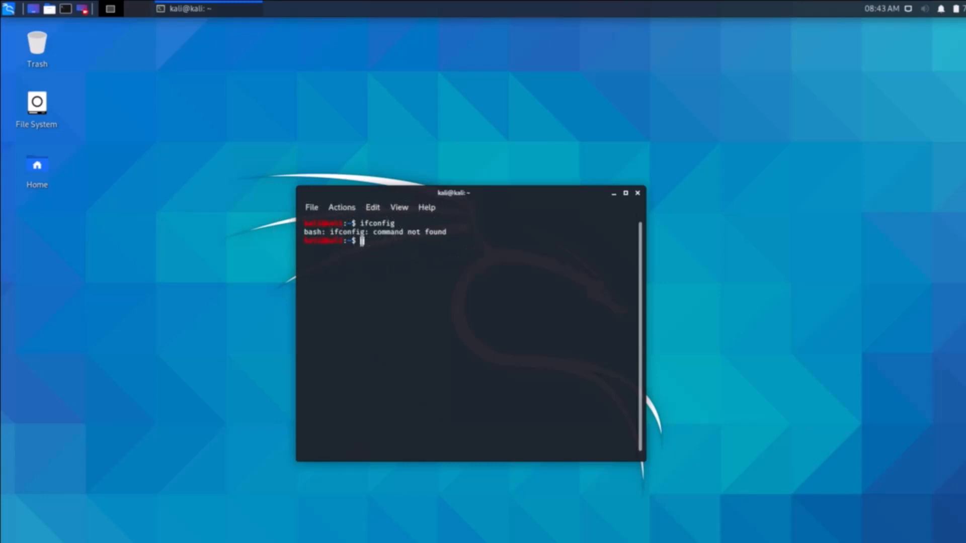
Change to the /usr/sbin directory and print the working directory.
type("id ")
type("/usr/sbi")
type("n")
key("Return")
type("pwd")
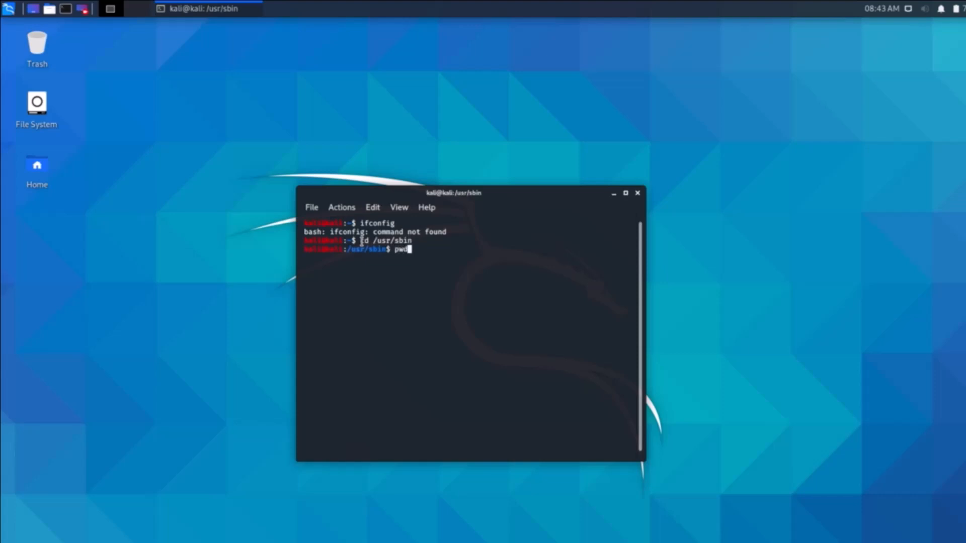
key("Return")
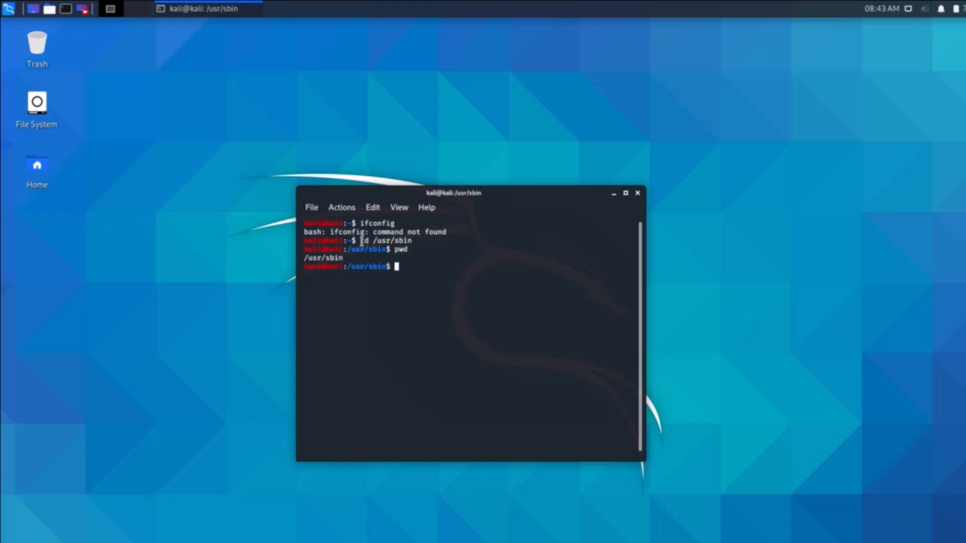
List the contents of /usr/sbin and look for ifconfig among the entries.
type("ls")
key("Return")
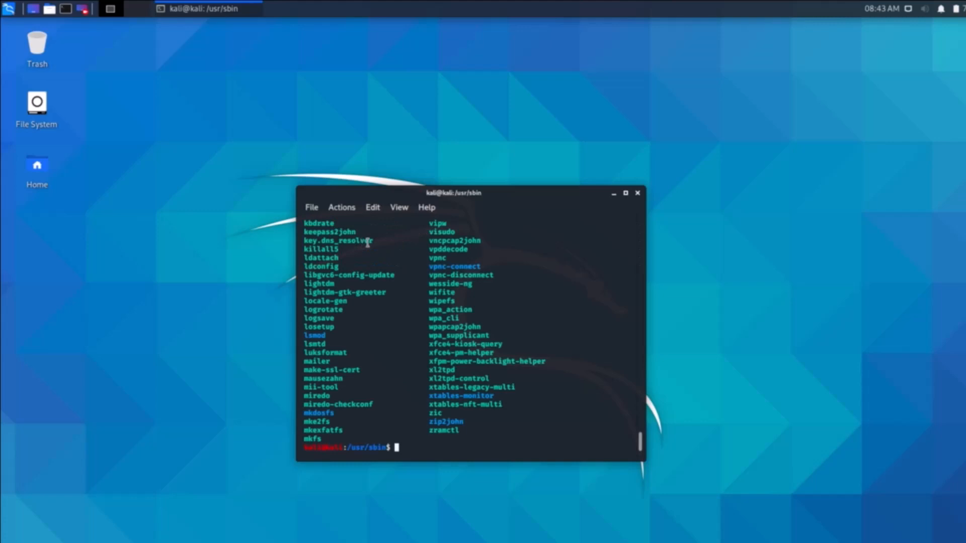
scroll(352, 251, "up", 10)
scroll(352, 252, "up", 10)
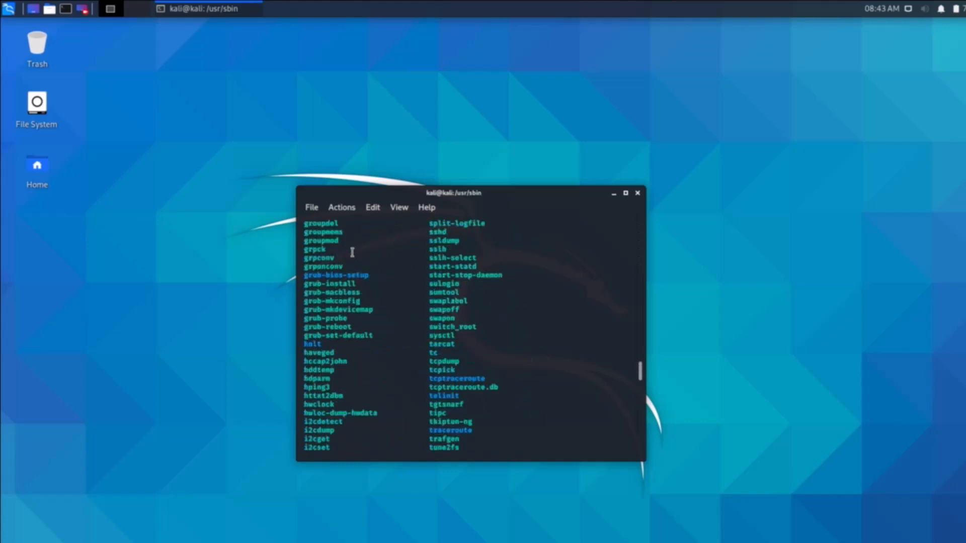
scroll(339, 326, "down", 4)
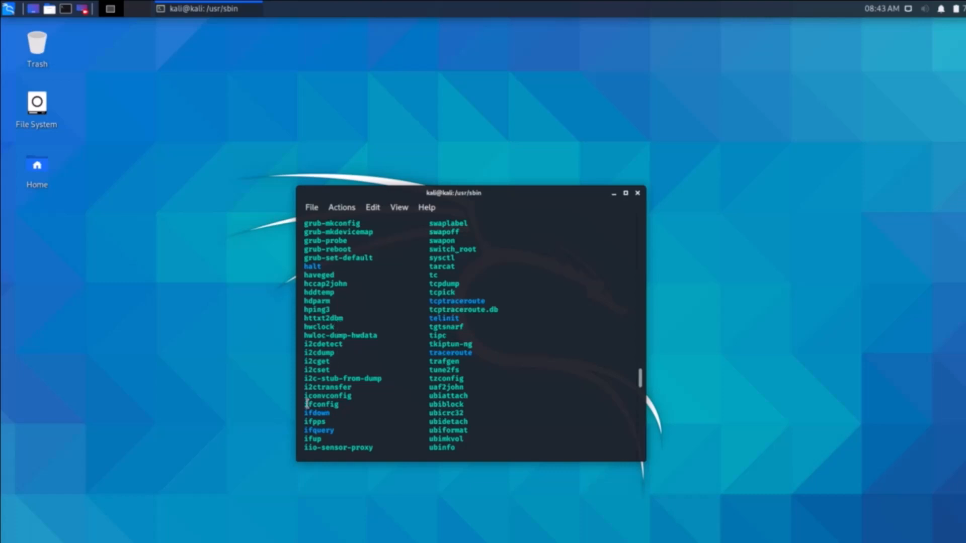
left_click_drag(305, 405, 344, 404)
scroll(344, 397, "down", 10)
scroll(345, 405, "down", 1)
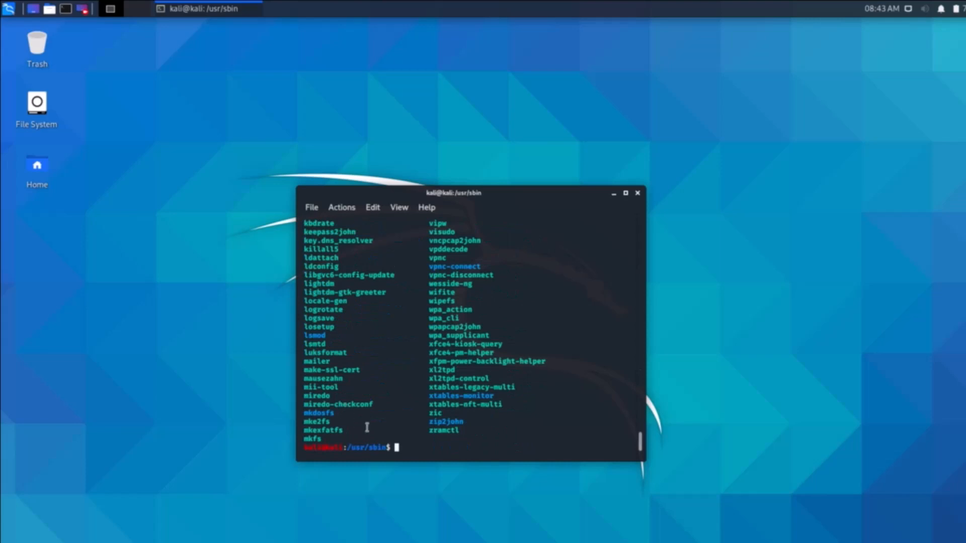
Run ifconfig with sudo, authenticate with the account password, and highlight the eth0 inet address in the output.
type("sudo ifconfig")
key("Return")
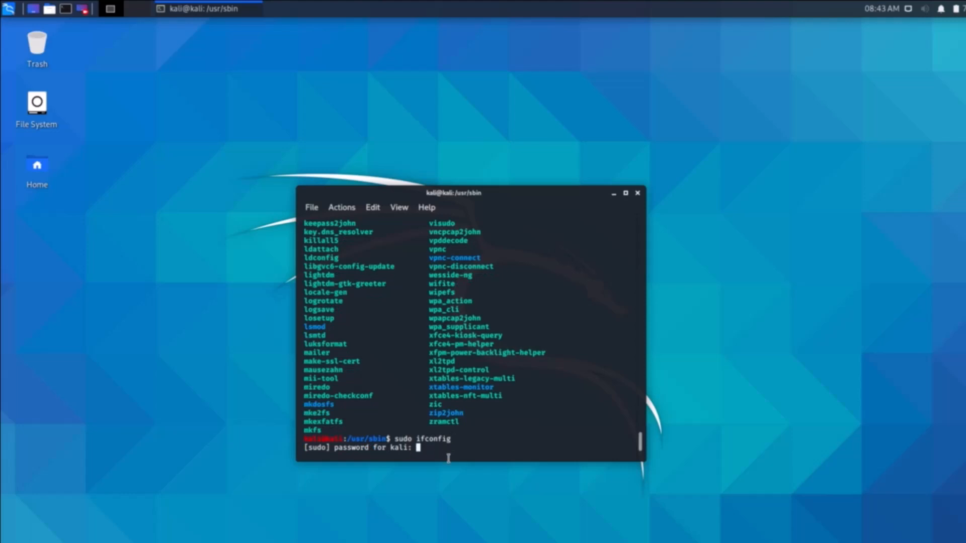
key("Return")
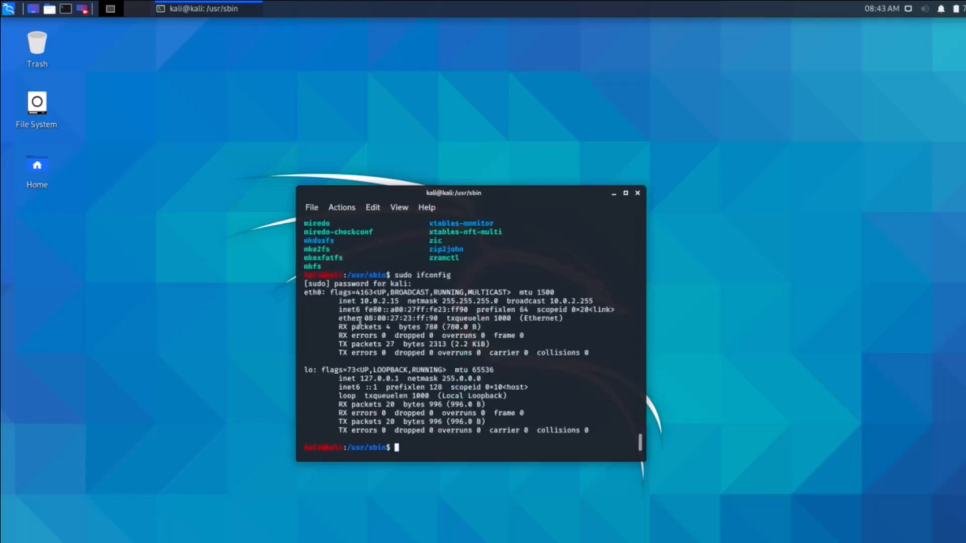
left_click_drag(357, 300, 399, 301)
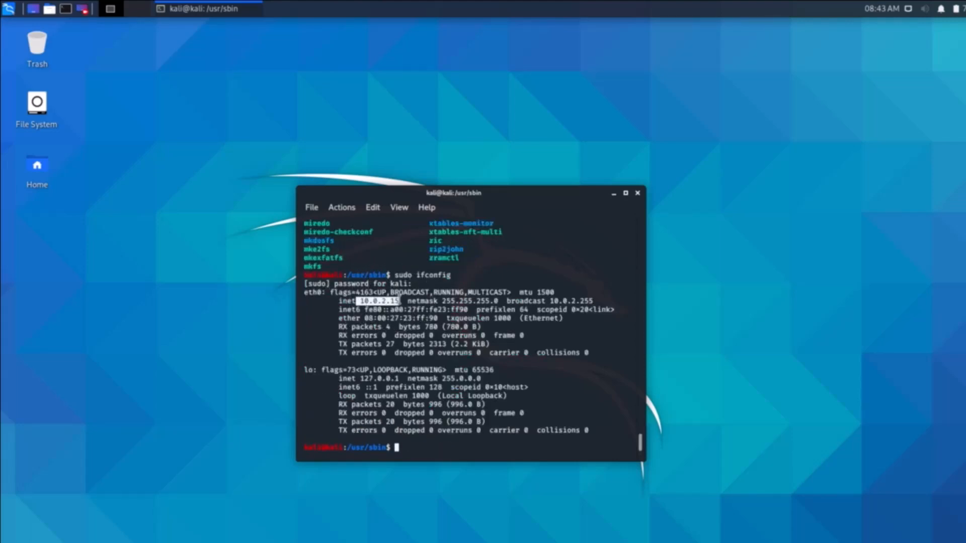
Start a root login session with sudo su - and check the current account with whoami.
left_click(408, 446)
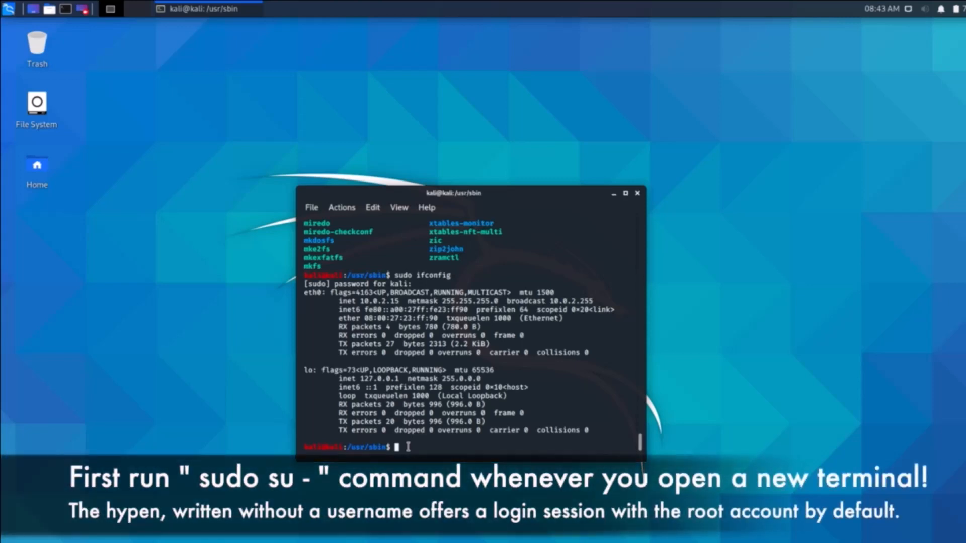
type("sudo su -")
key("Return")
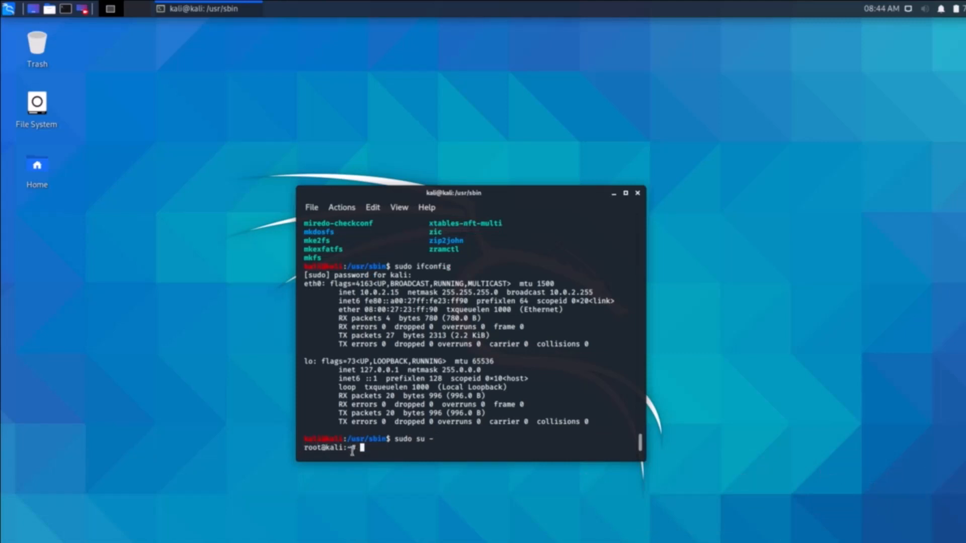
type("whoami")
key("Return")
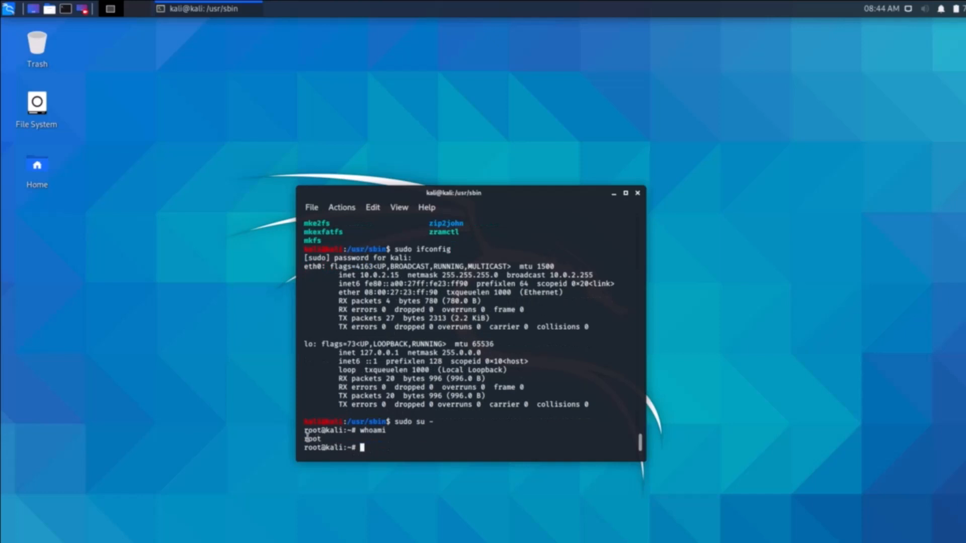
left_click_drag(304, 439, 320, 438)
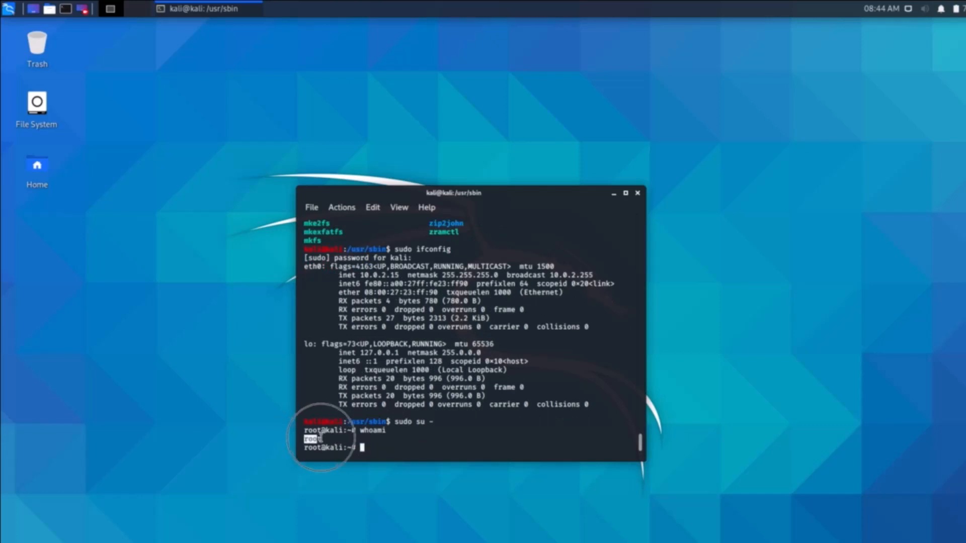
Run ifconfig without sudo in the root session and highlight the command above its output.
left_click(369, 446)
type("ifconfig")
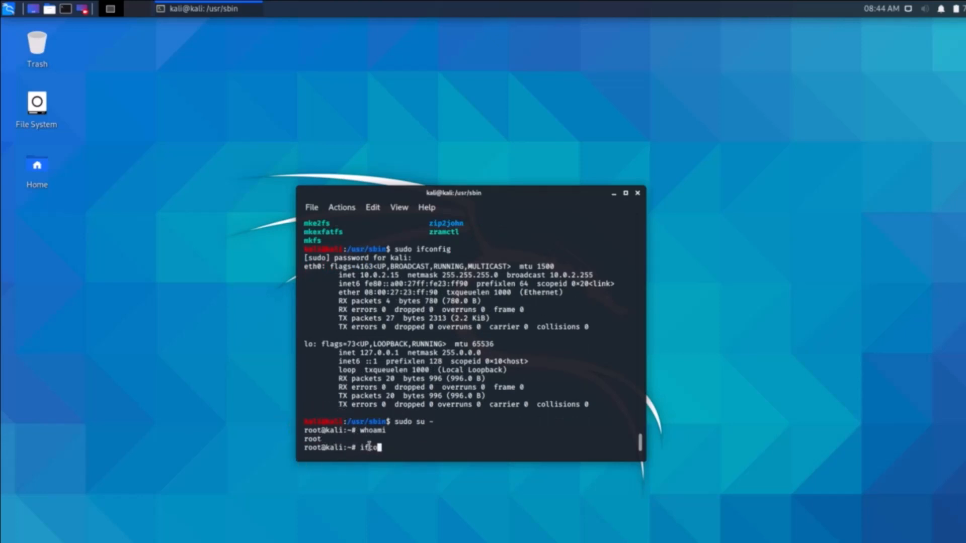
key("Return")
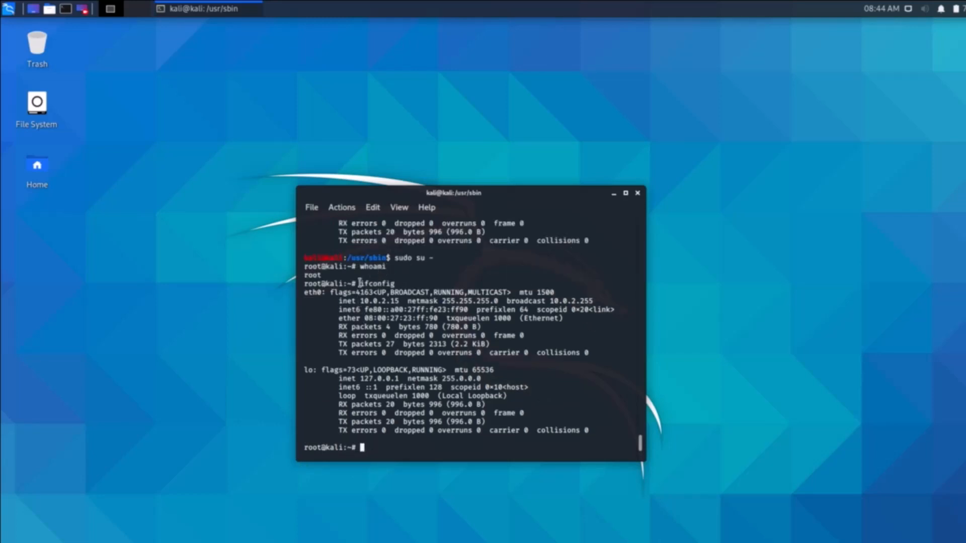
left_click_drag(360, 284, 398, 284)
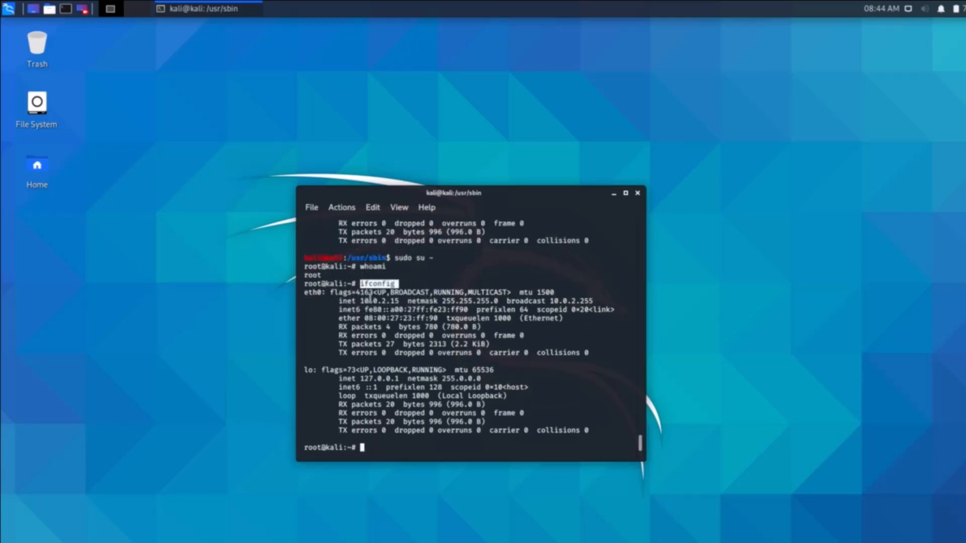